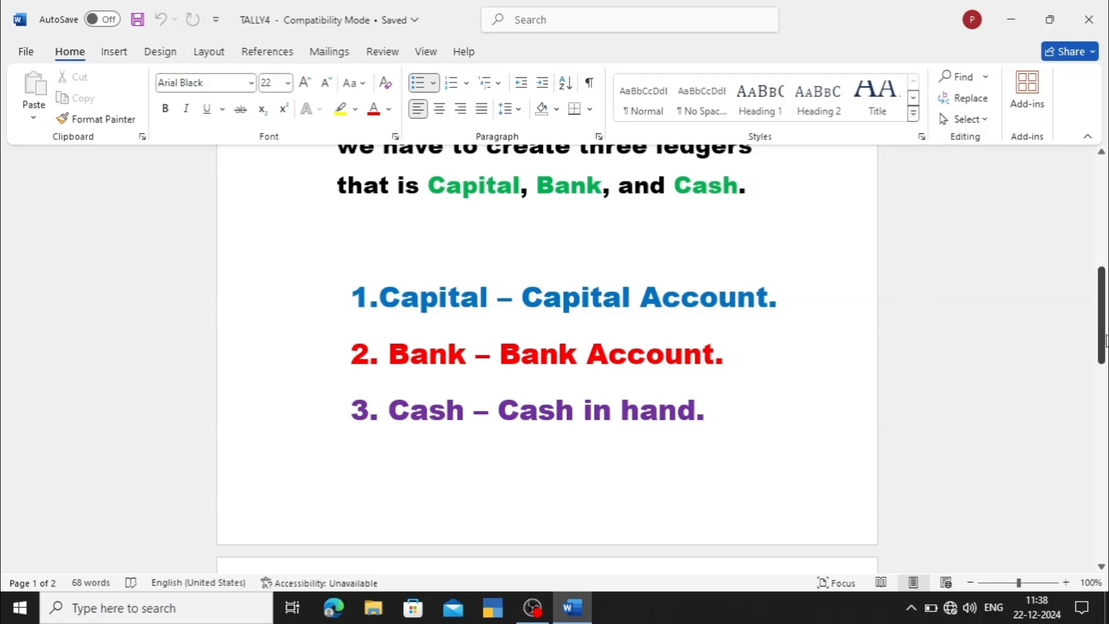
Review the ledger notes in the TALLY4 document, from the Capital definition back to the title, and minimise the document
{"action": "left_click_drag", "start_coordinate": [1105, 342], "coordinate": [1105, 400]}
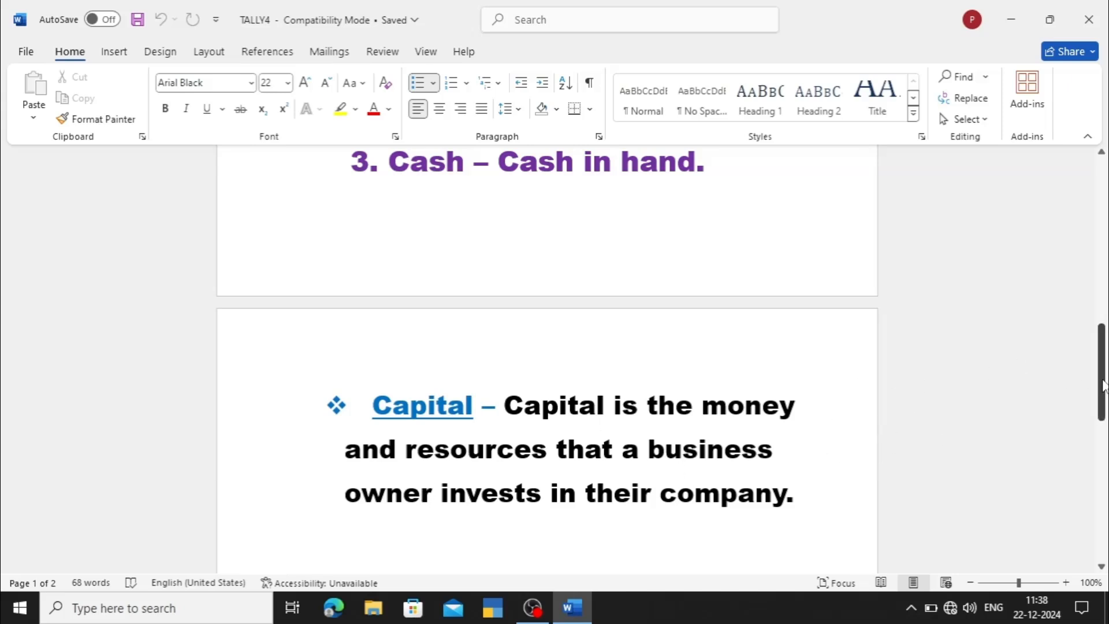
{"action": "left_click_drag", "start_coordinate": [1101, 381], "coordinate": [1103, 196]}
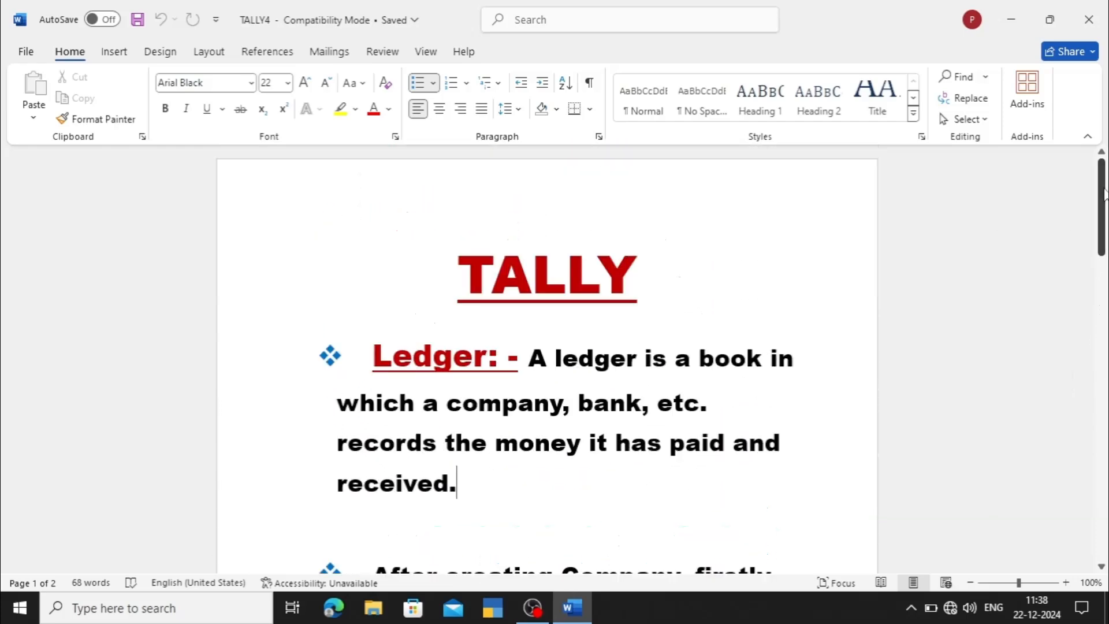
{"action": "left_click", "coordinate": [1010, 25]}
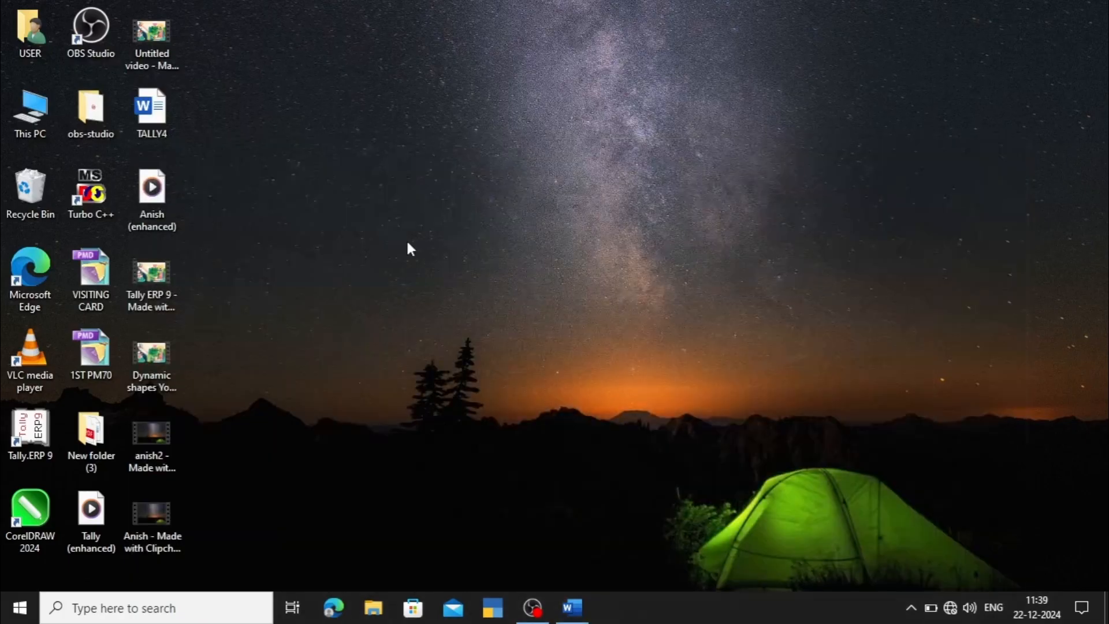
Refresh the desktop, launch Tally.ERP 9 in Educational Mode and reach the Company Info menu
{"action": "right_click", "coordinate": [498, 190]}
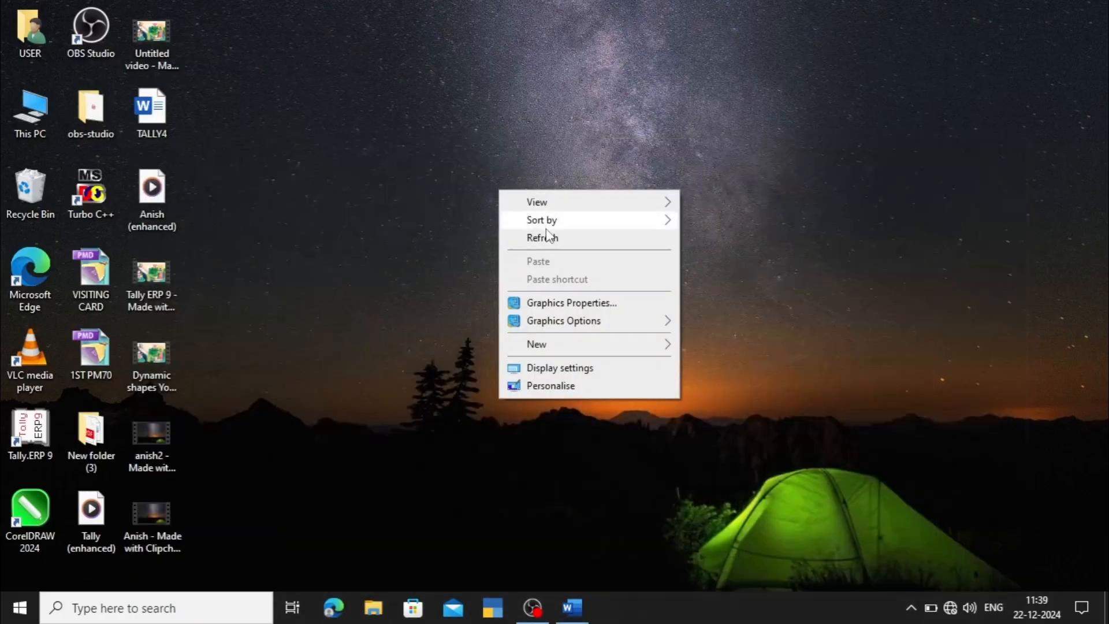
{"action": "left_click", "coordinate": [549, 237]}
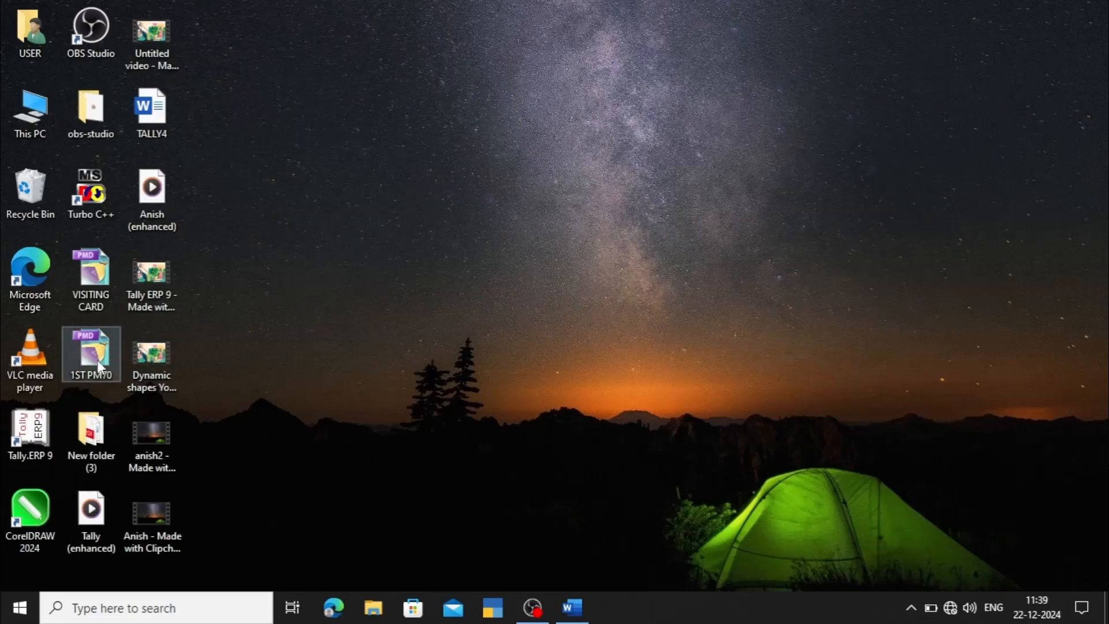
{"action": "double_click", "coordinate": [43, 424]}
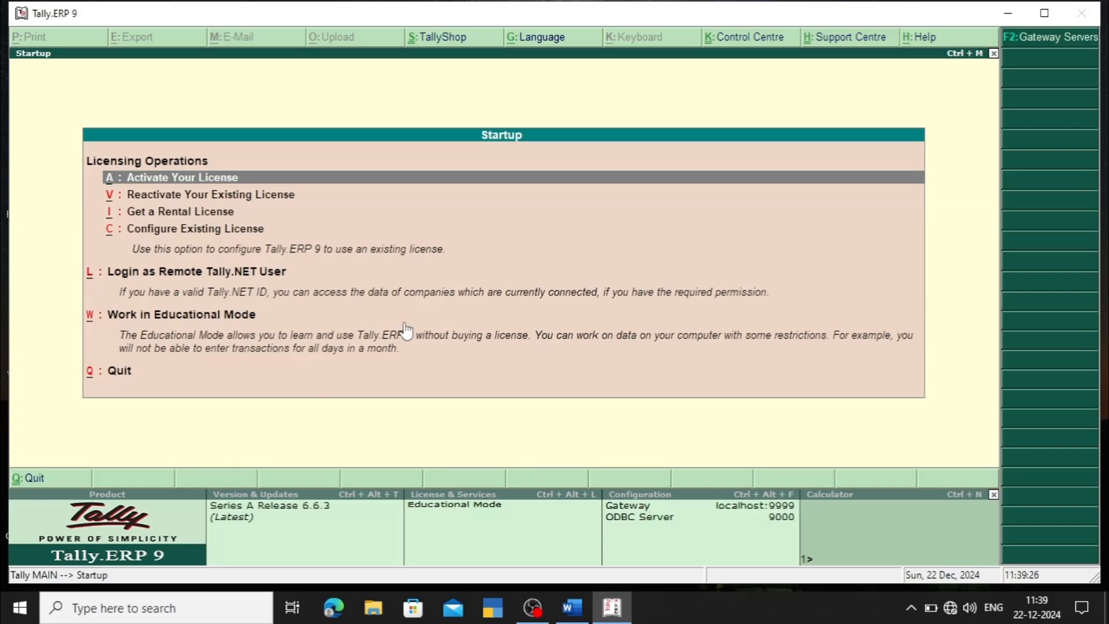
{"action": "left_click", "coordinate": [127, 325]}
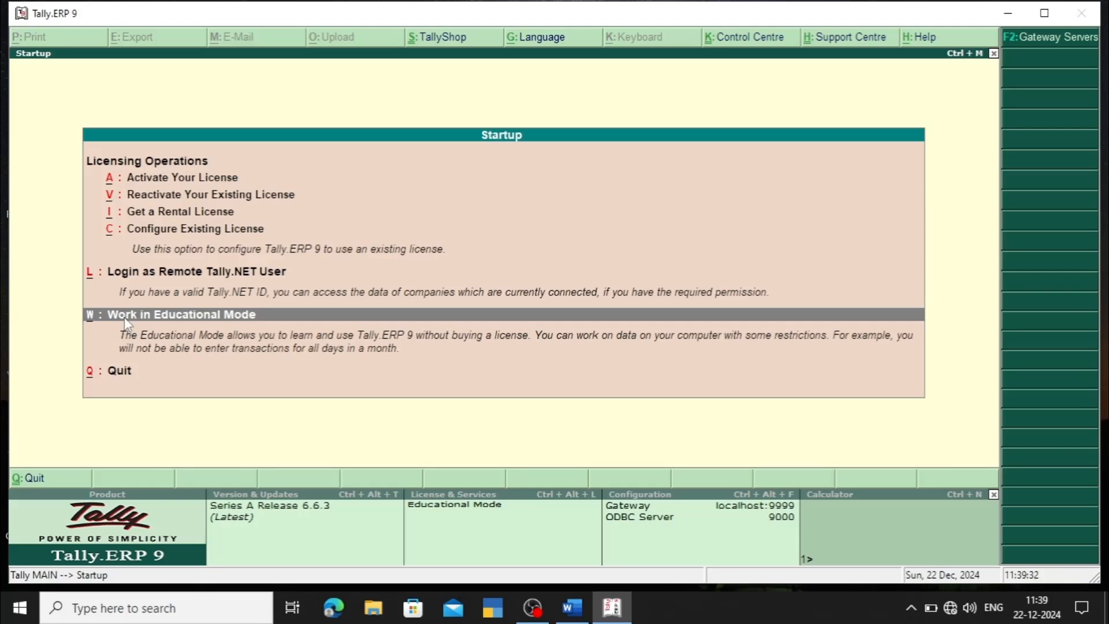
{"action": "left_click", "coordinate": [125, 318]}
{"action": "key", "text": "Escape"}
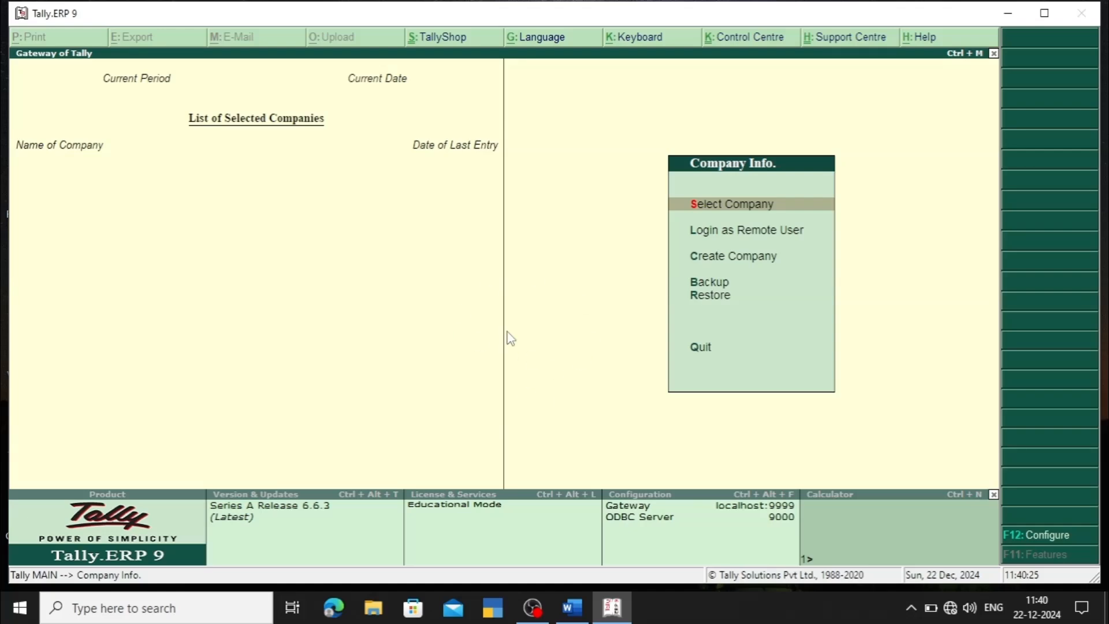
Load the Prince Company whose period runs from 1-Apr-2024 to 31-Mar-2025
{"action": "left_click", "coordinate": [725, 206]}
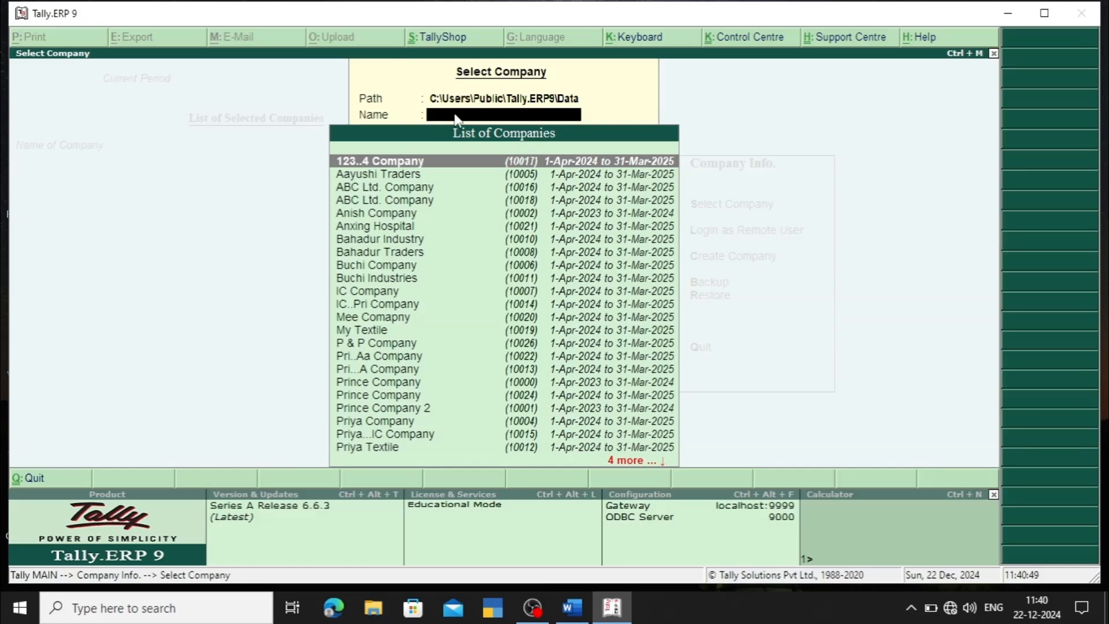
{"action": "type", "text": "Pri"}
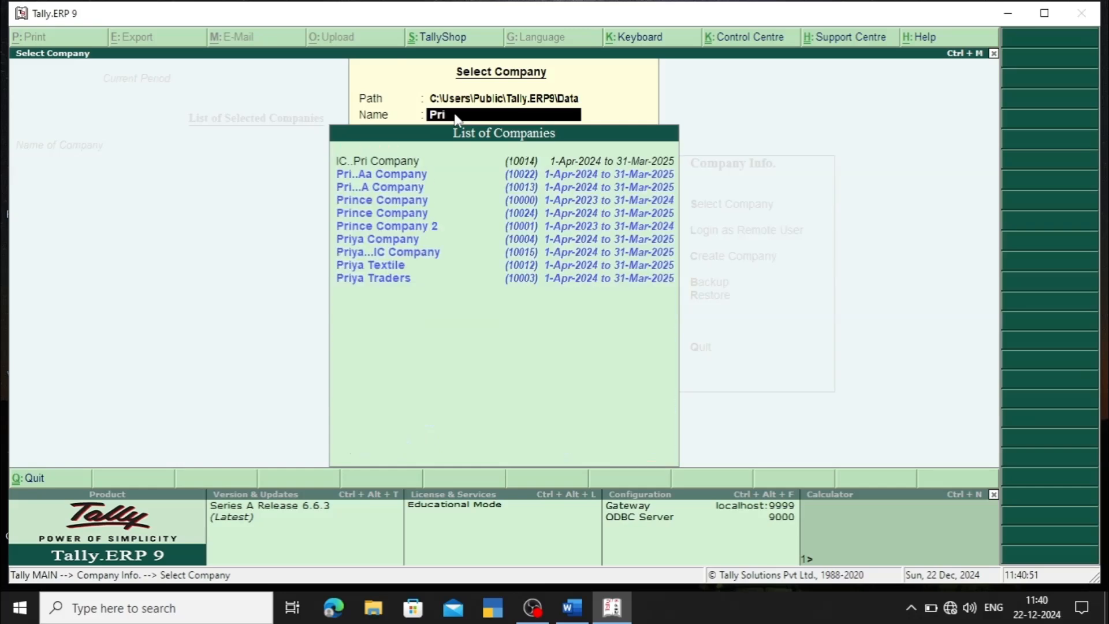
{"action": "type", "text": "nce Compan"}
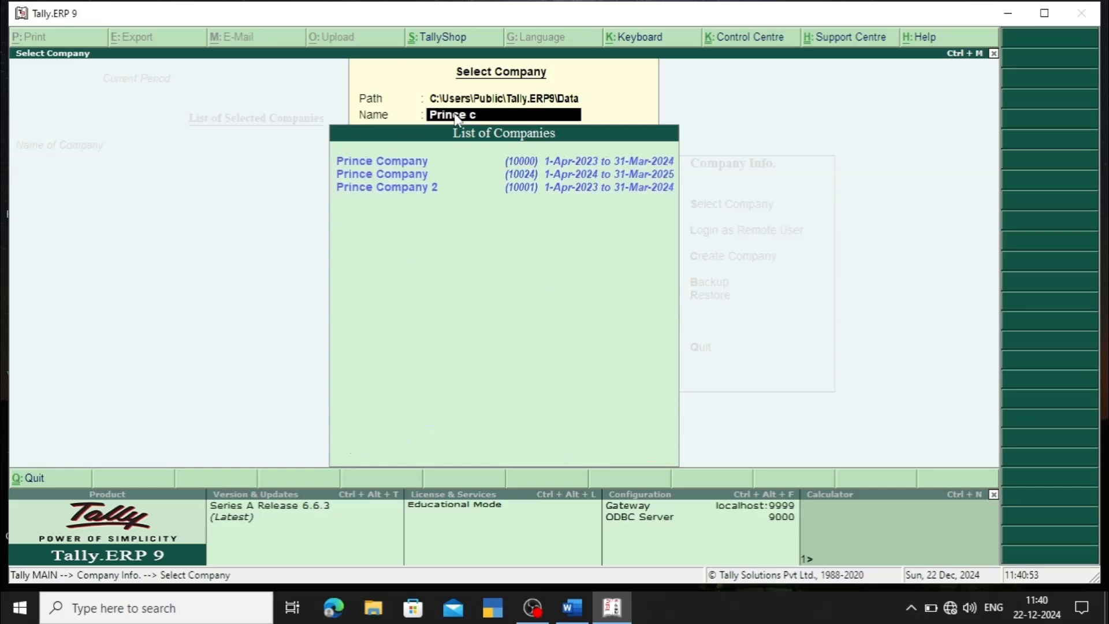
{"action": "type", "text": "y"}
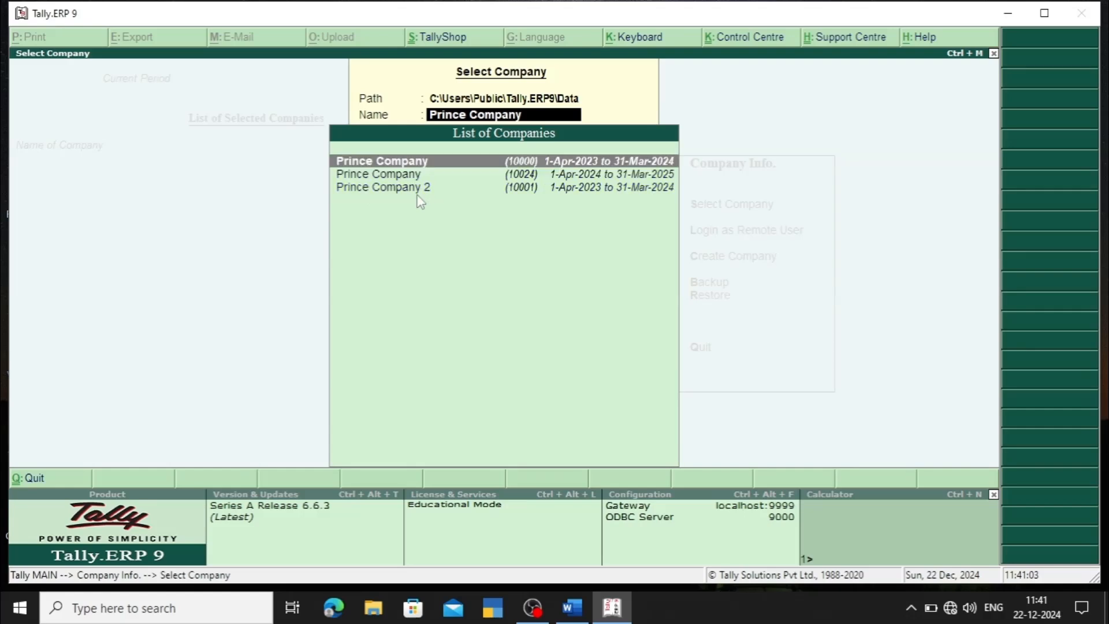
{"action": "key", "text": "Down"}
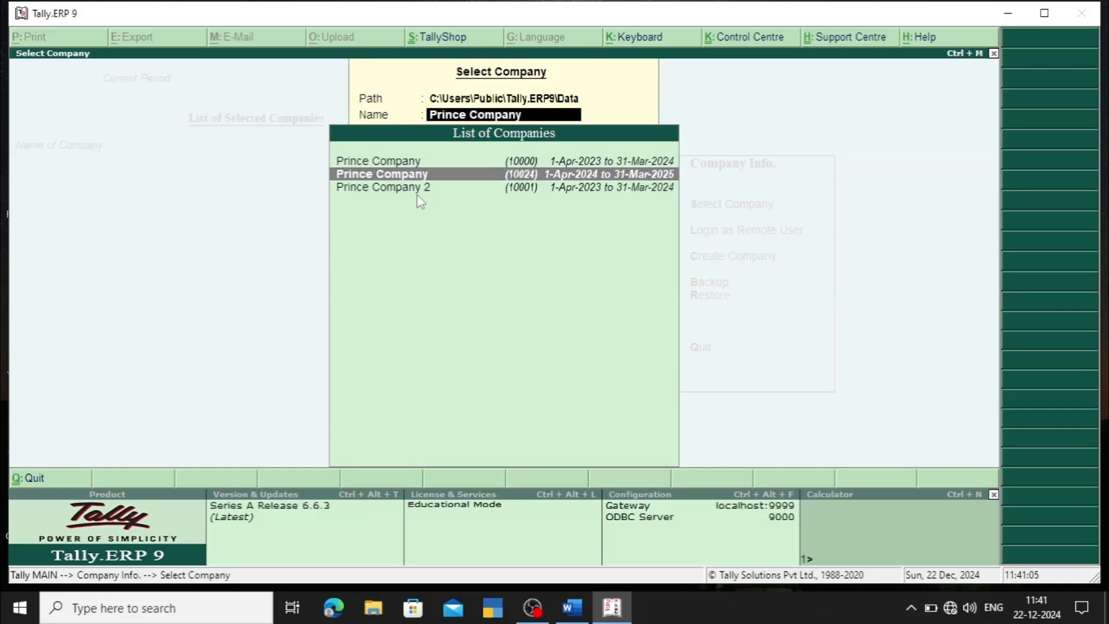
{"action": "left_click", "coordinate": [466, 173]}
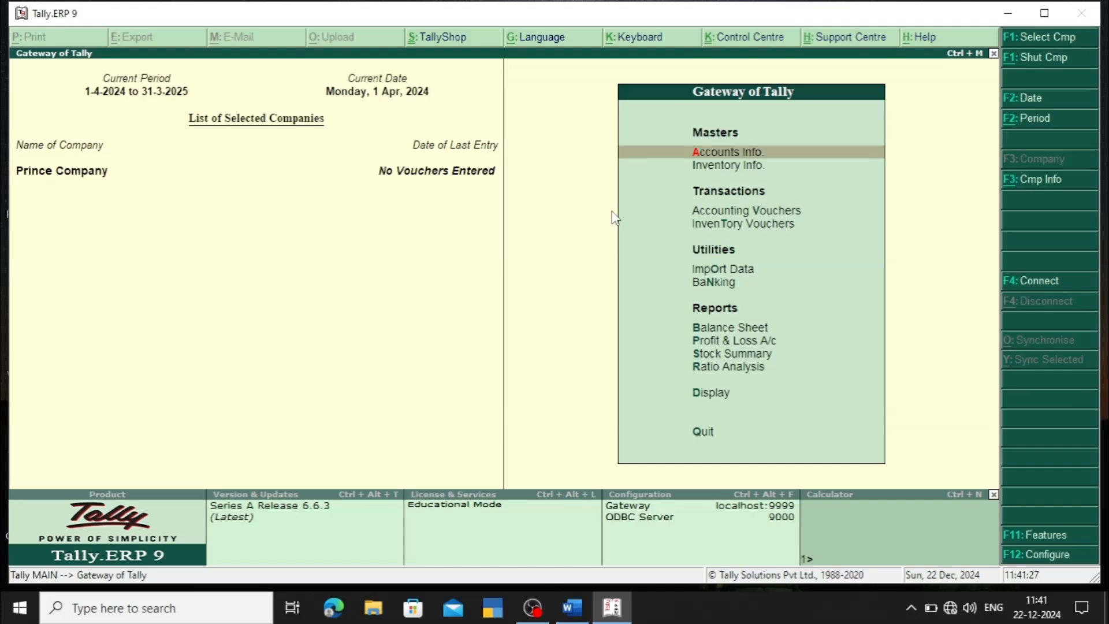
Open the single-ledger creation form from the company's accounts information
{"action": "key", "text": "Down"}
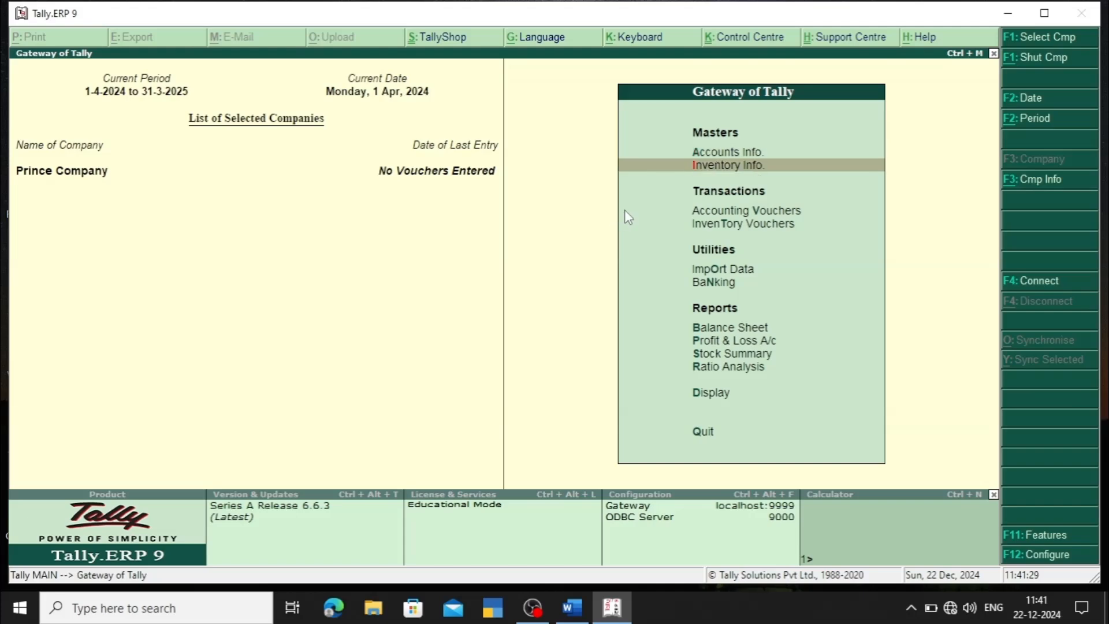
{"action": "key", "text": "Up"}
{"action": "key", "text": "Return"}
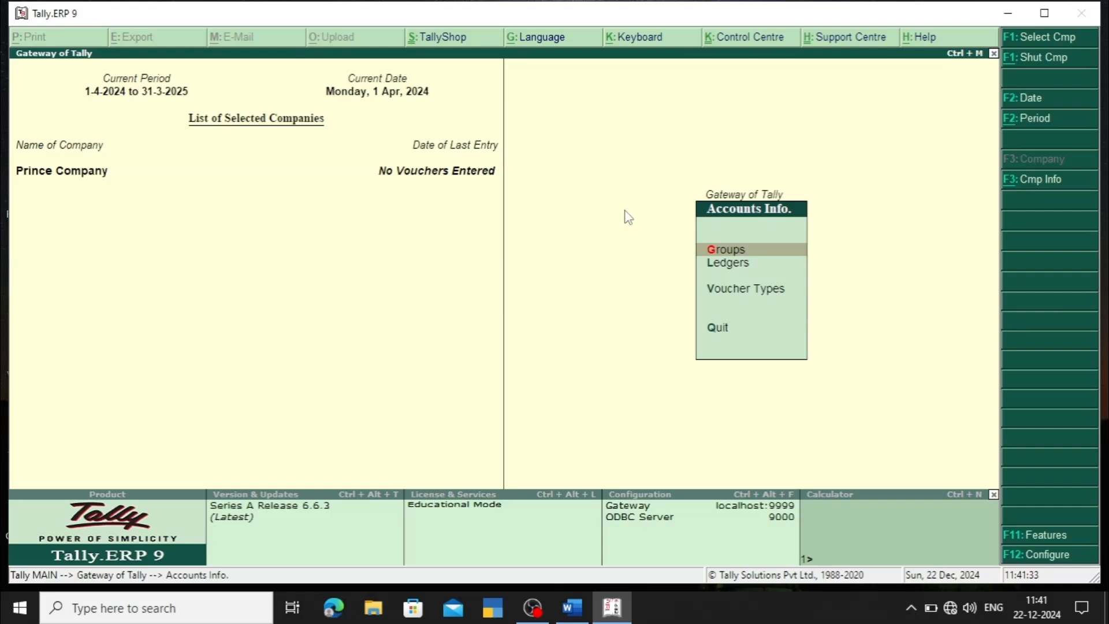
{"action": "key", "text": "Down"}
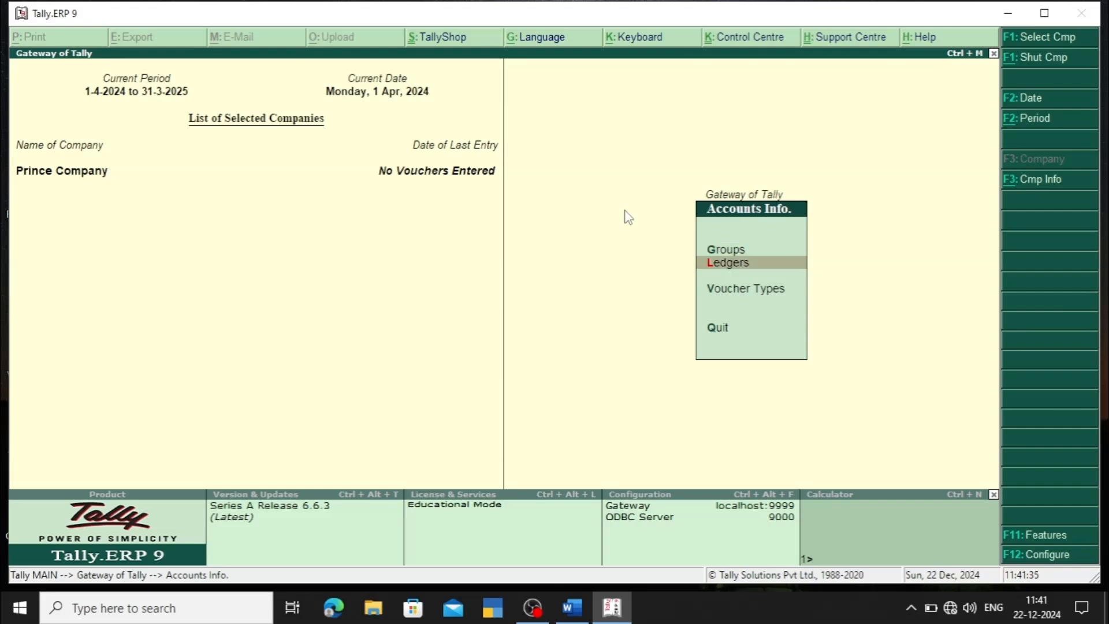
{"action": "key", "text": "Return"}
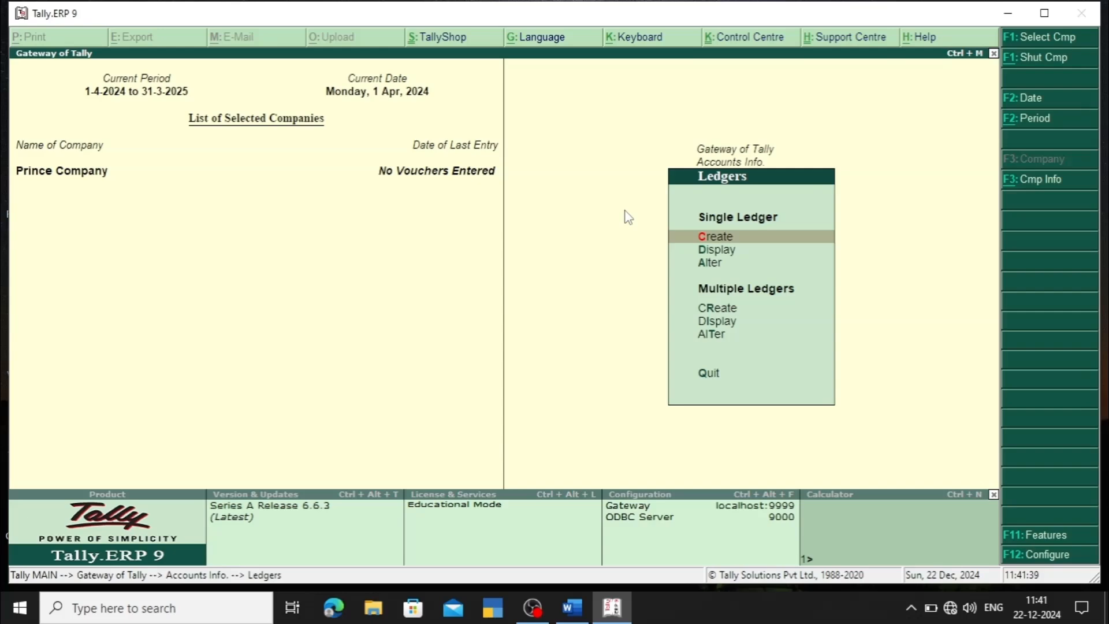
{"action": "key", "text": "Return"}
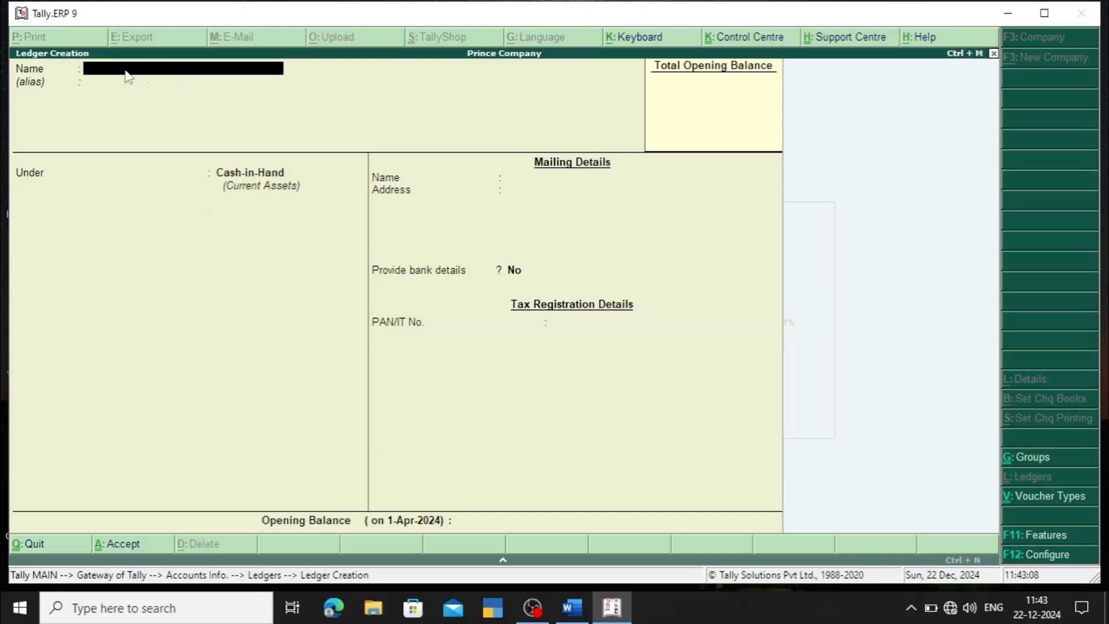
Name the new ledger Capital and place it under the Capital Account group
{"action": "type", "text": "Capital"}
{"action": "key", "text": "Return"}
{"action": "key", "text": "Return"}
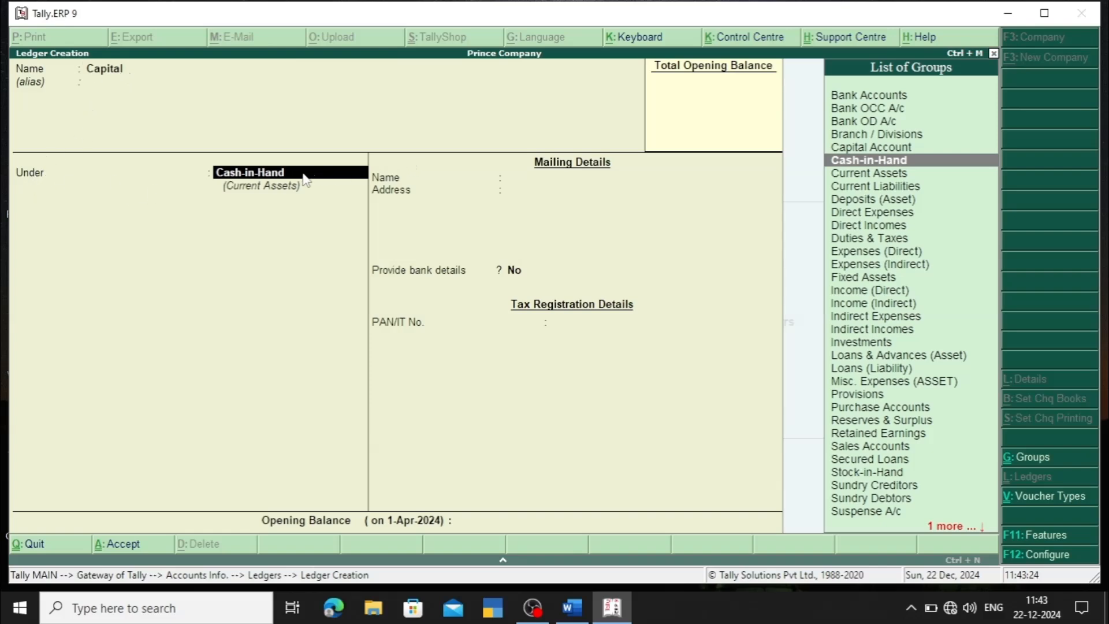
{"action": "type", "text": "Capita"}
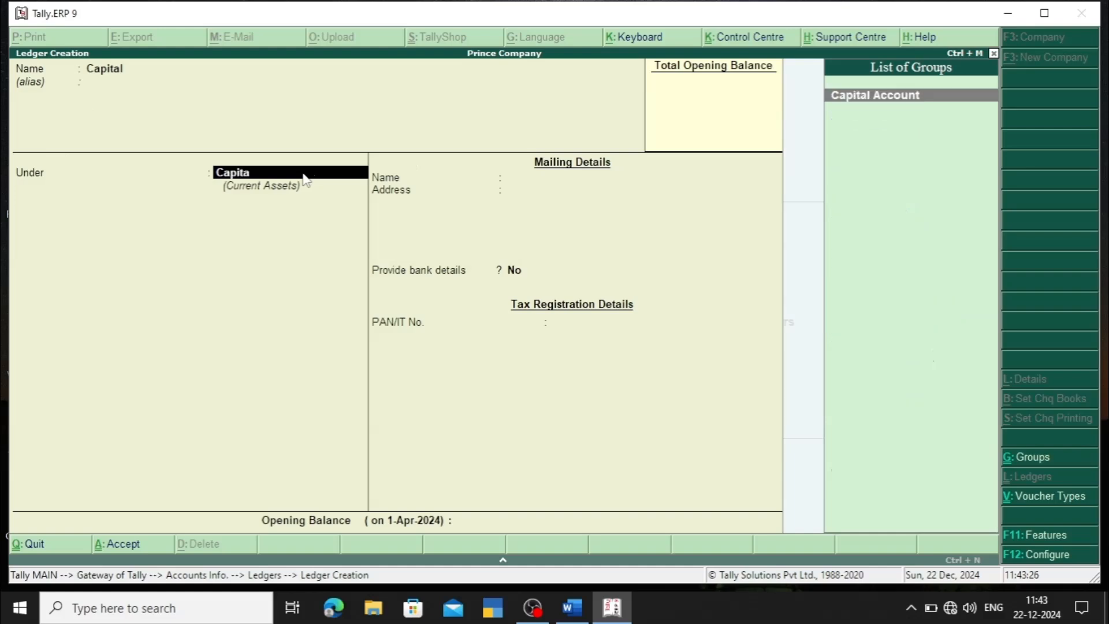
{"action": "type", "text": "l Account"}
{"action": "key", "text": "Return"}
{"action": "key", "text": "Return"}
{"action": "key", "text": "Return"}
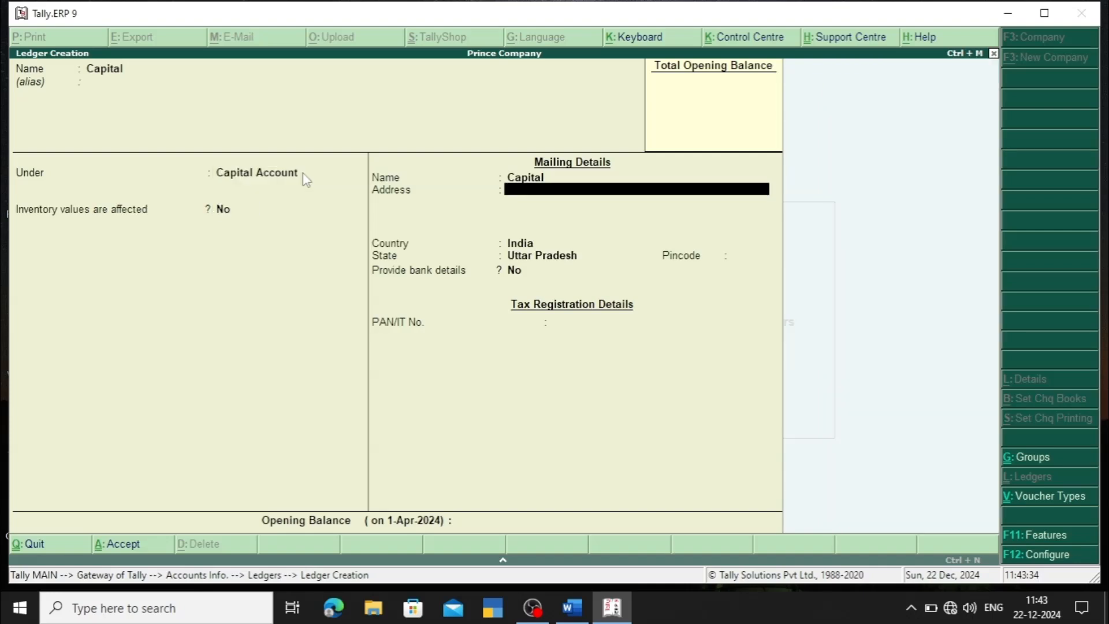
Keep the Capital ledger's default mailing and tax details, set its opening balance to 8,00,000 Cr and save it
{"action": "key", "text": "Return"}
{"action": "key", "text": "Return"}
{"action": "key", "text": "Return"}
{"action": "key", "text": "Return"}
{"action": "key", "text": "Return"}
{"action": "key", "text": "Return"}
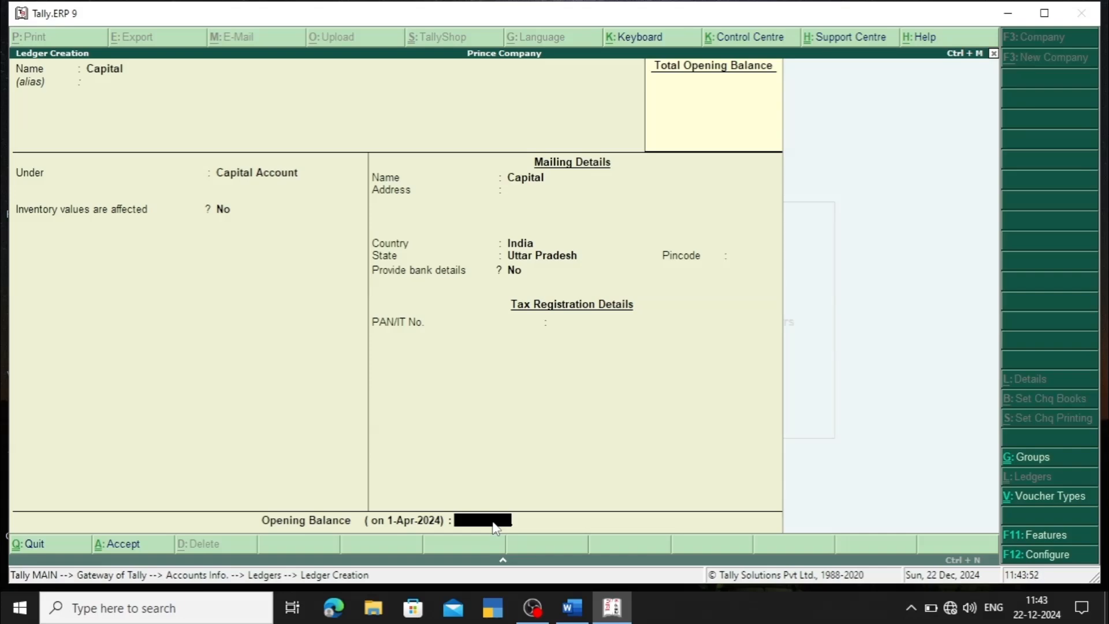
{"action": "type", "text": "8,00,0"}
{"action": "type", "text": "00000"}
{"action": "key", "text": "Return"}
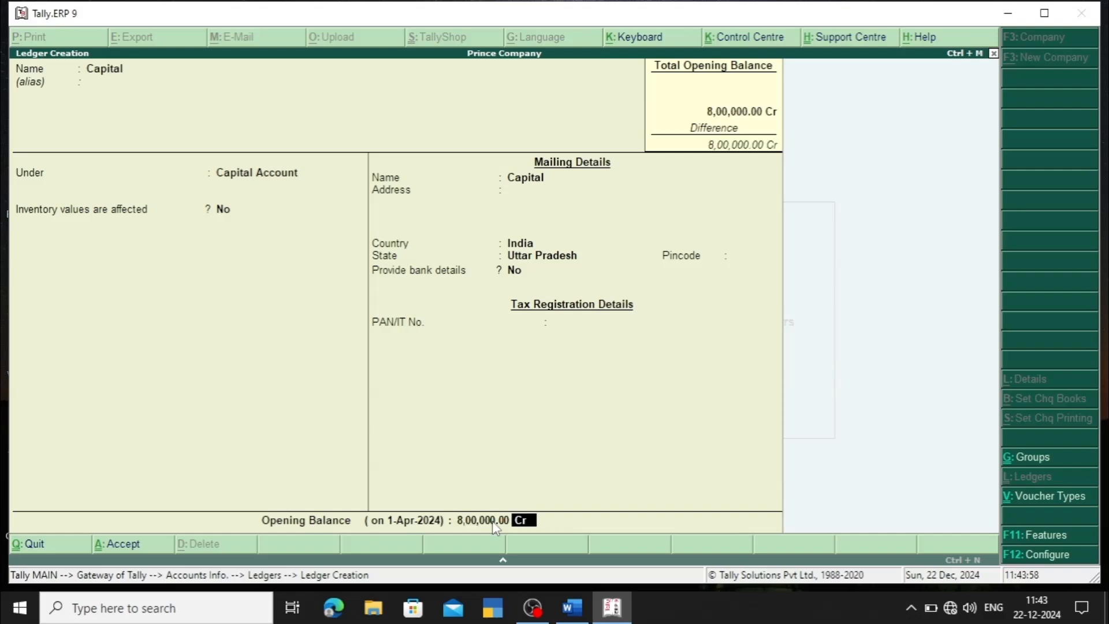
{"action": "key", "text": "Return"}
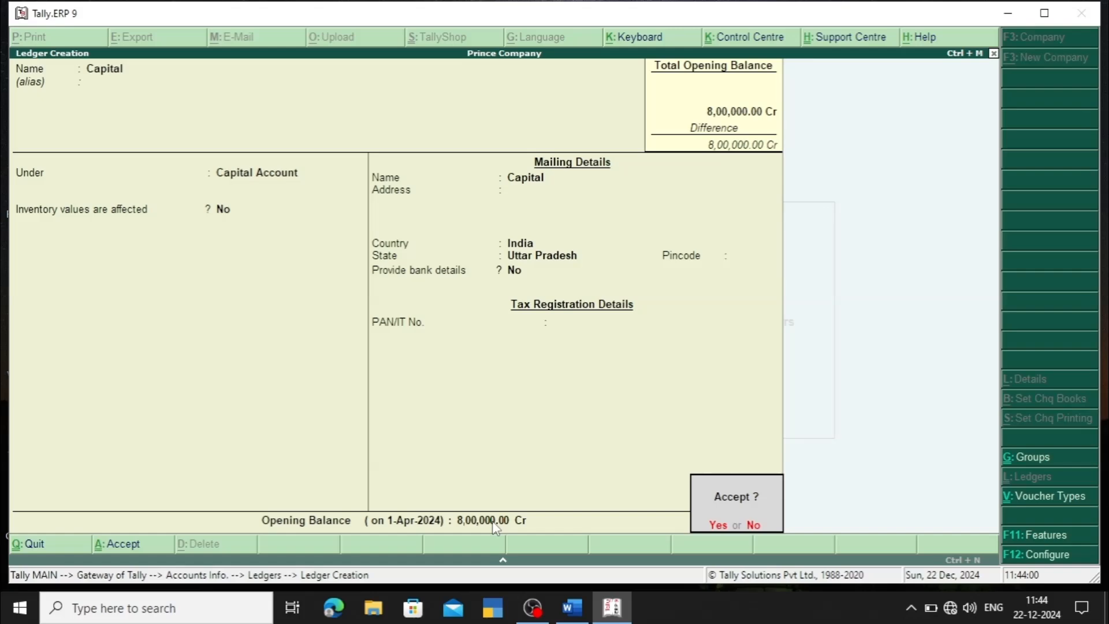
{"action": "key", "text": "Return"}
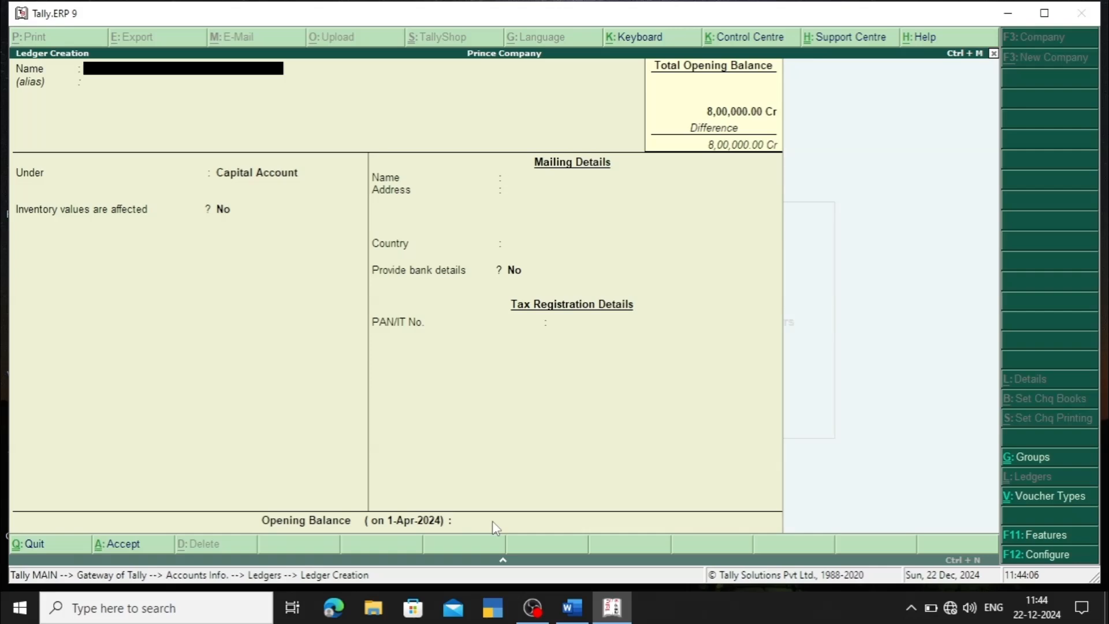
Name the next ledger Bank and place it under the Bank Accounts group
{"action": "type", "text": "Bank"}
{"action": "key", "text": "Return"}
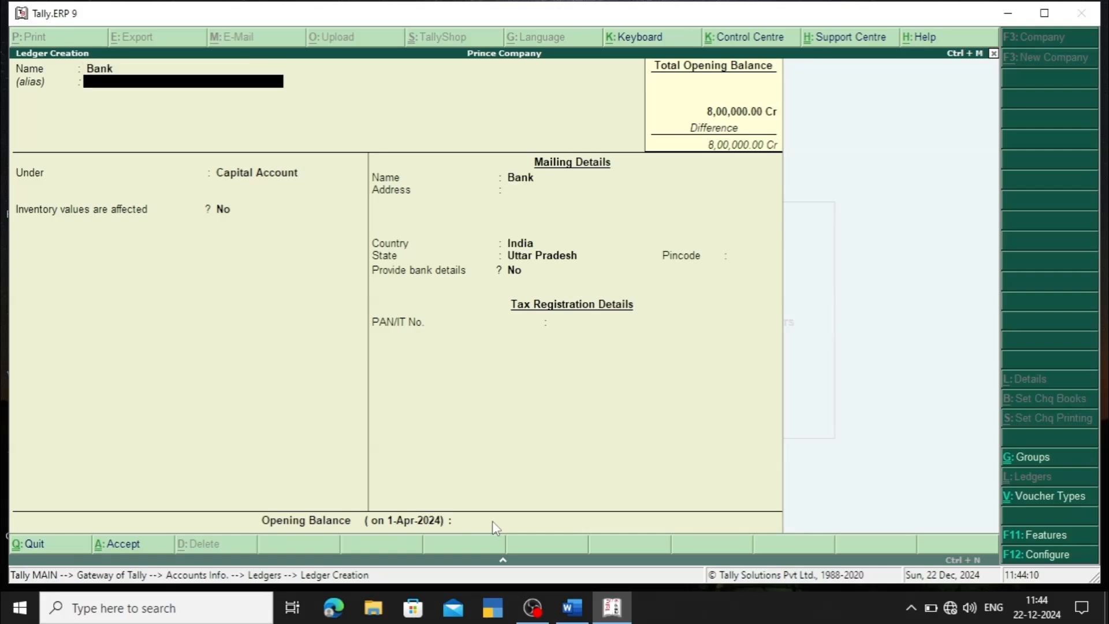
{"action": "key", "text": "Return"}
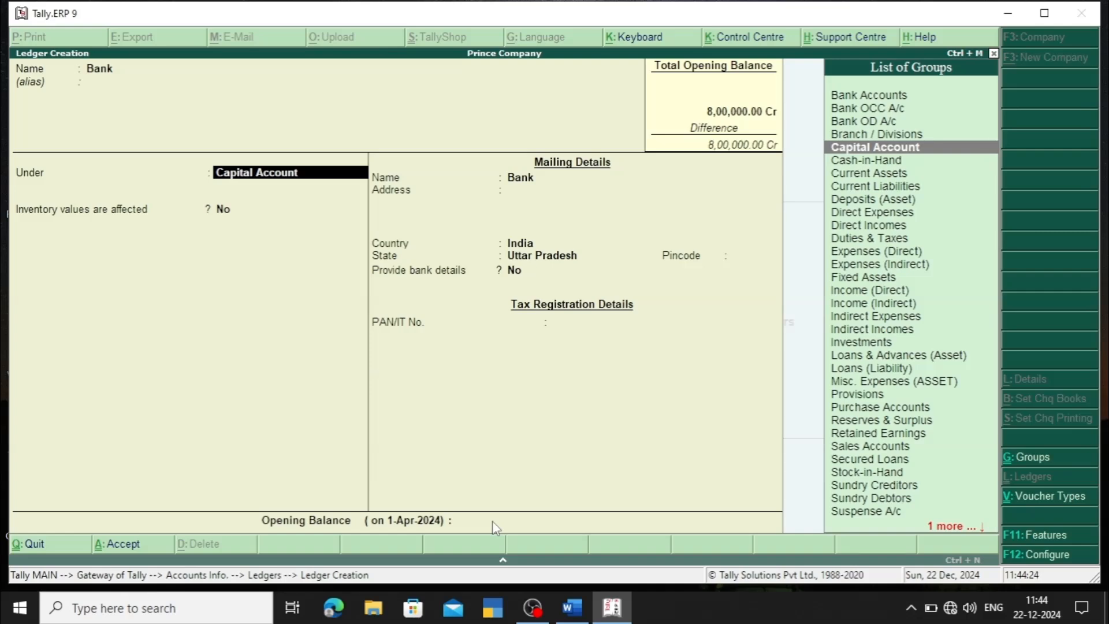
{"action": "type", "text": "Bank"}
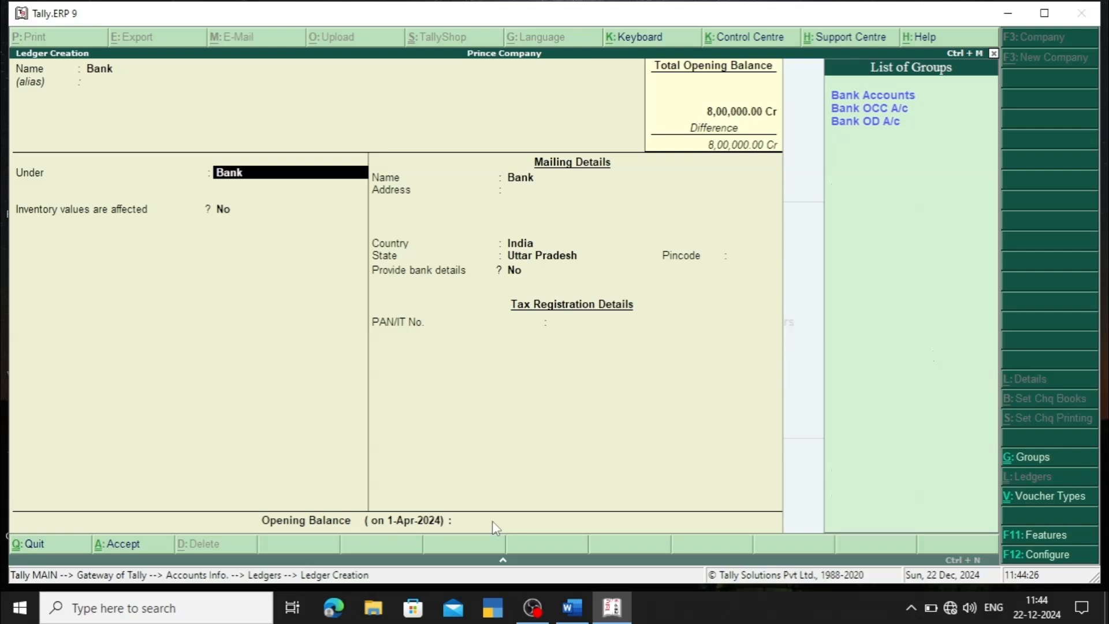
{"action": "type", "text": " account"}
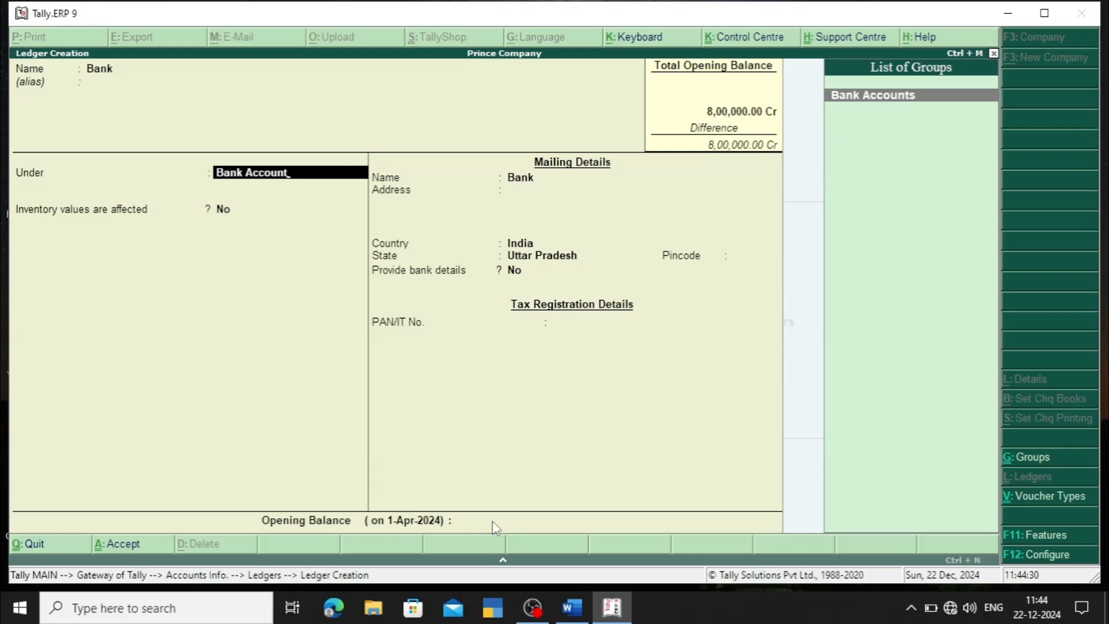
{"action": "key", "text": "Return"}
Leave the Bank ledger's account details, bank configuration and mailing details at their defaults
{"action": "key", "text": "Return"}
{"action": "key", "text": "Return"}
{"action": "key", "text": "Return"}
{"action": "key", "text": "Return"}
{"action": "key", "text": "Return"}
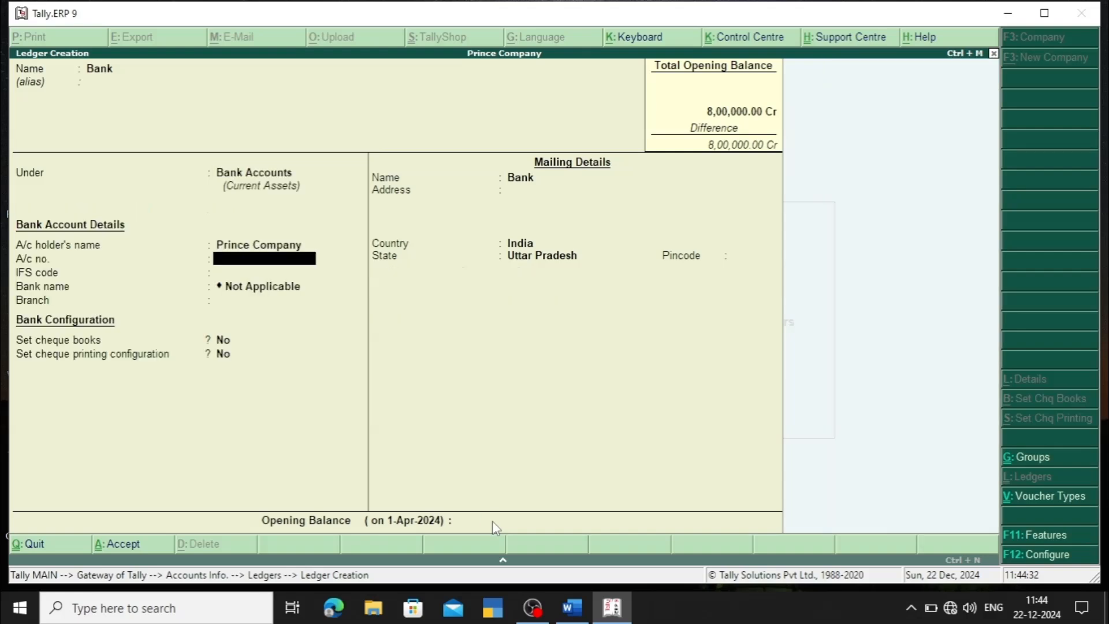
{"action": "key", "text": "Return"}
{"action": "key", "text": "Return"}
{"action": "key", "text": "Return"}
{"action": "key", "text": "Return"}
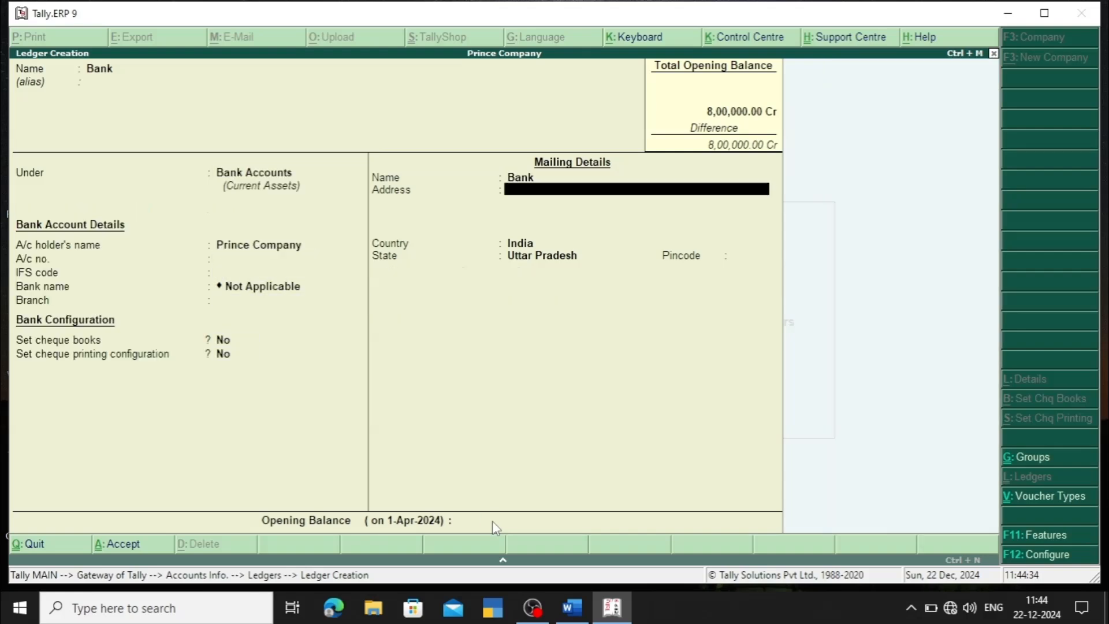
{"action": "key", "text": "Return"}
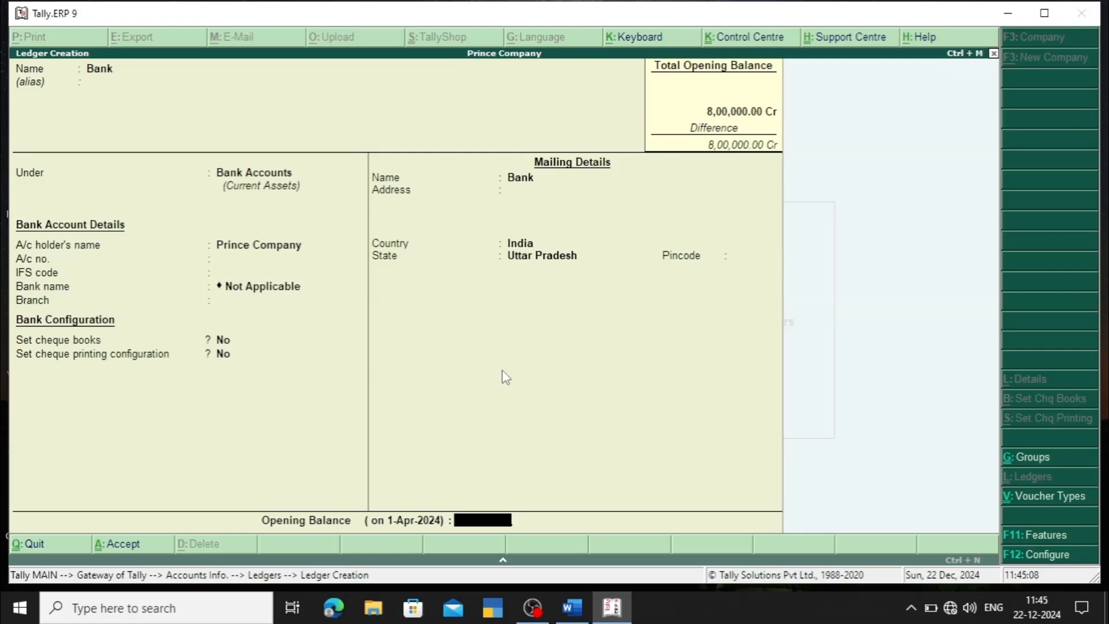
Set the Bank ledger's opening balance to 4,00,000 Dr and save the ledger
{"action": "type", "text": "4,00,"}
{"action": "type", "text": "00000"}
{"action": "key", "text": "Return"}
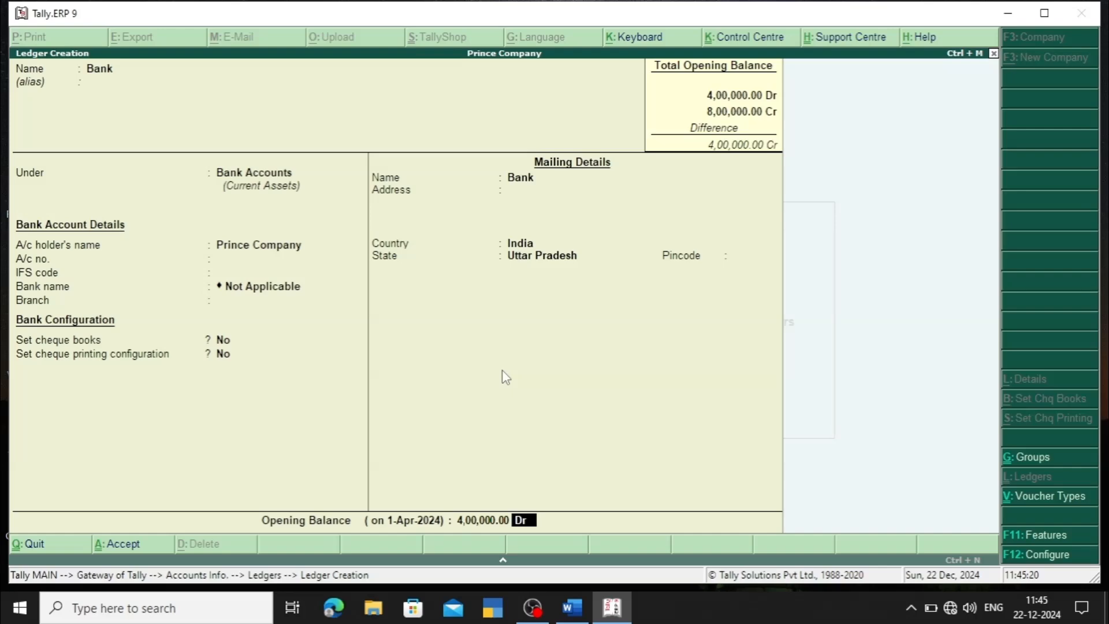
{"action": "key", "text": "Return"}
{"action": "key", "text": "Return"}
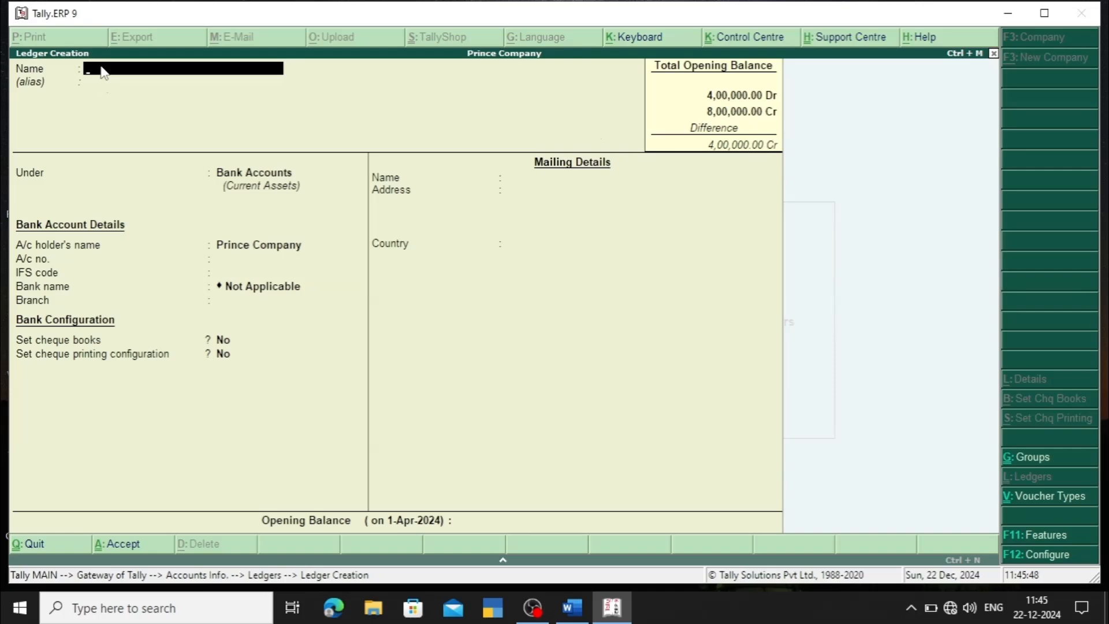
Try to name the next new ledger Cash
{"action": "type", "text": "Cash"}
{"action": "key", "text": "Return"}
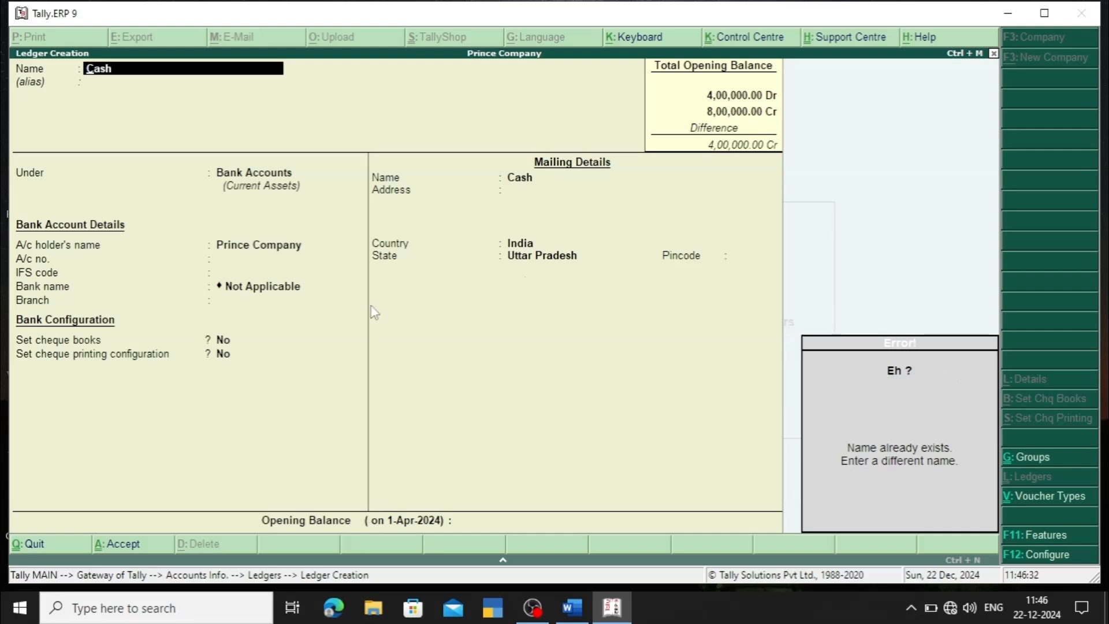
{"action": "key", "text": "BackSpace"}
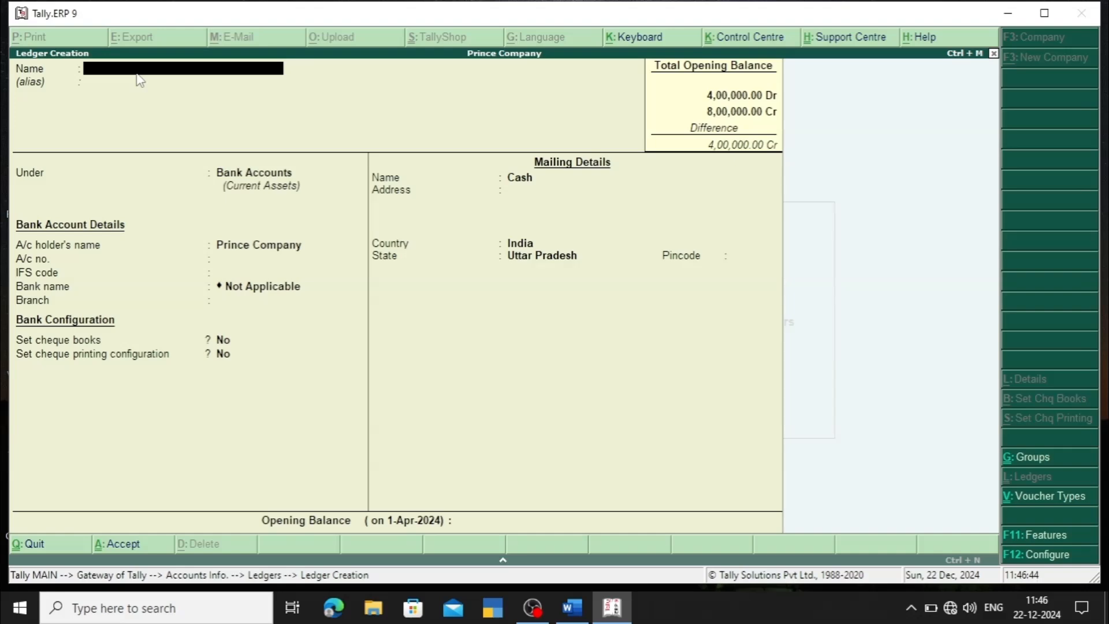
Quit ledger creation and open the existing Cash ledger for alteration
{"action": "key", "text": "Escape"}
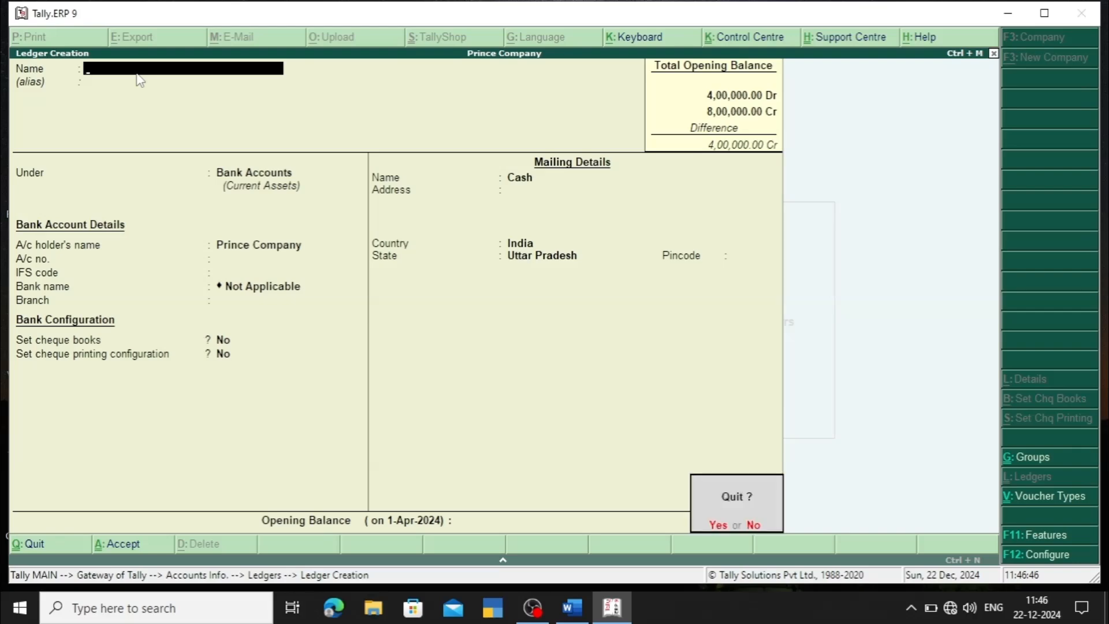
{"action": "key", "text": "y"}
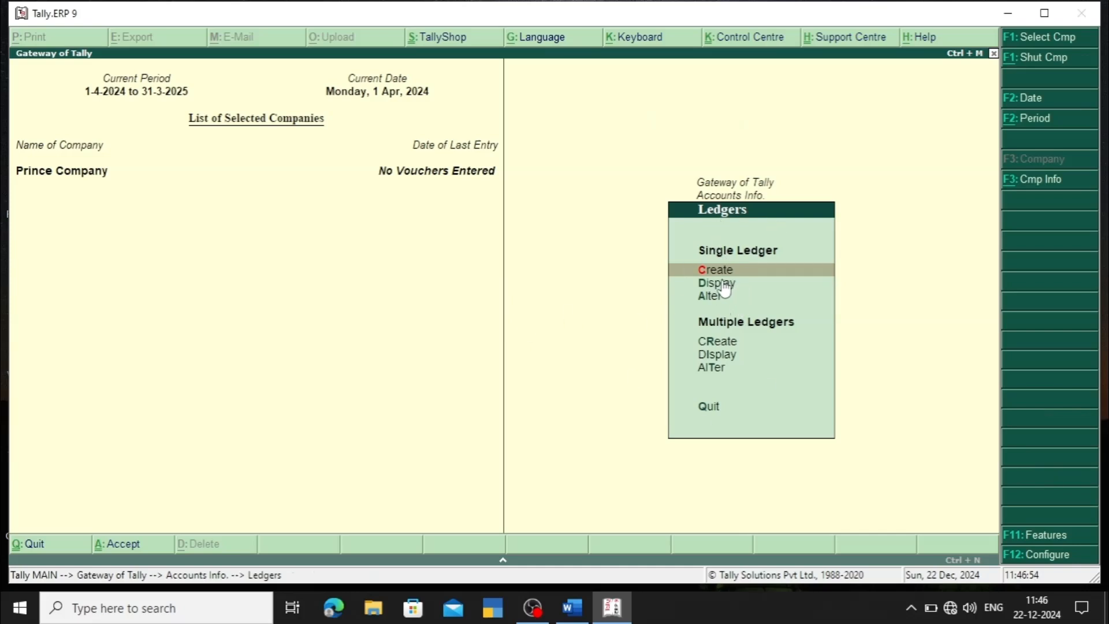
{"action": "key", "text": "Down"}
{"action": "key", "text": "Down"}
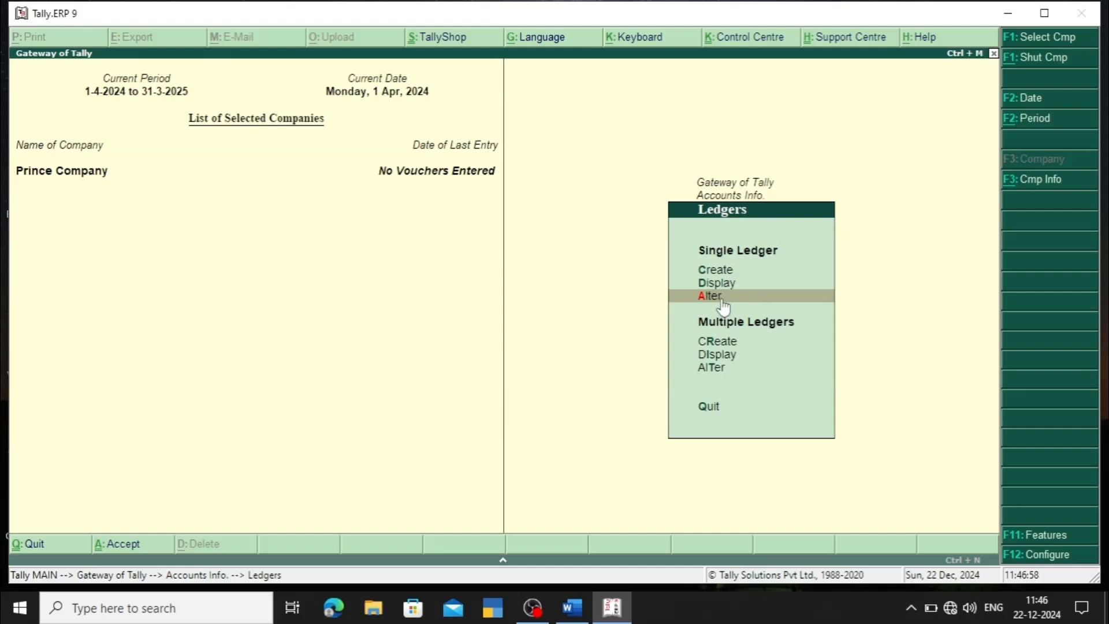
{"action": "left_click", "coordinate": [723, 305]}
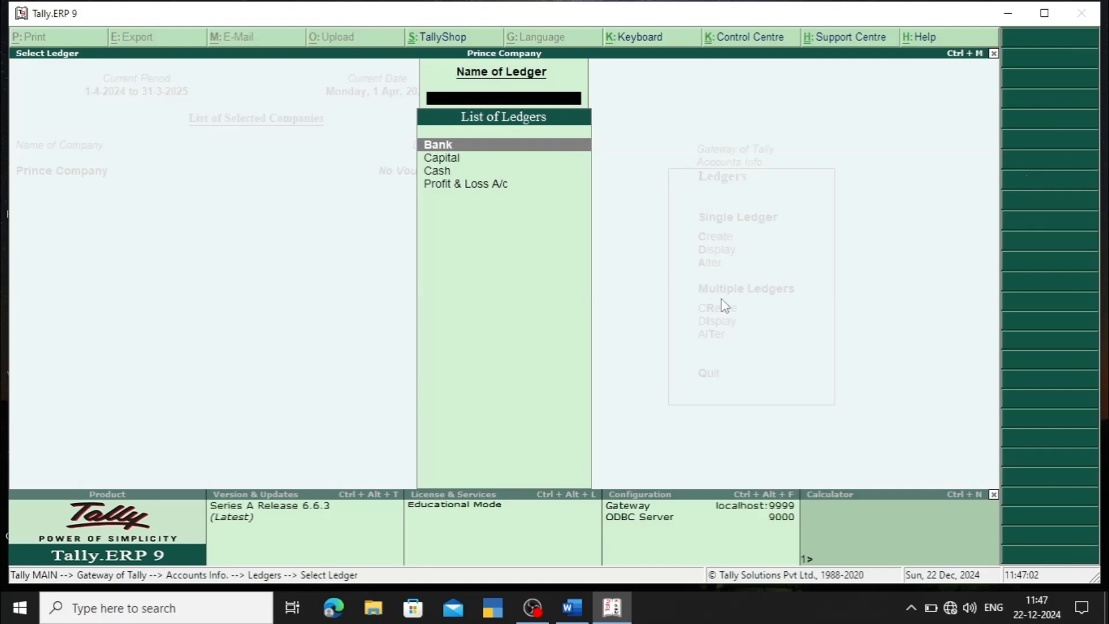
{"action": "key", "text": "Down"}
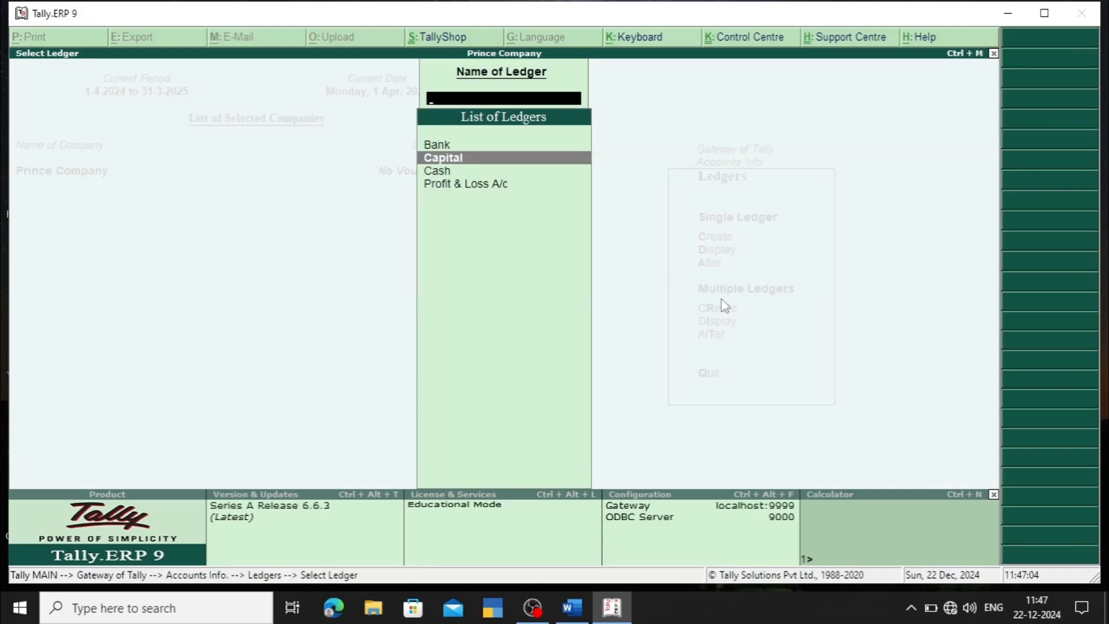
{"action": "key", "text": "Up"}
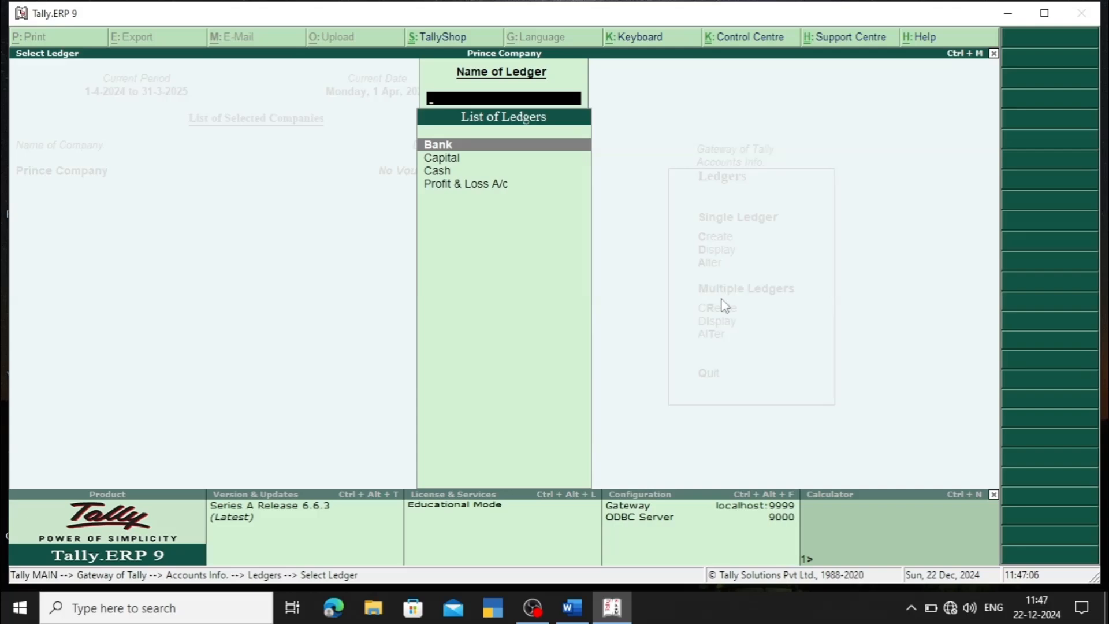
{"action": "key", "text": "Down"}
{"action": "key", "text": "Down"}
{"action": "key", "text": "Down"}
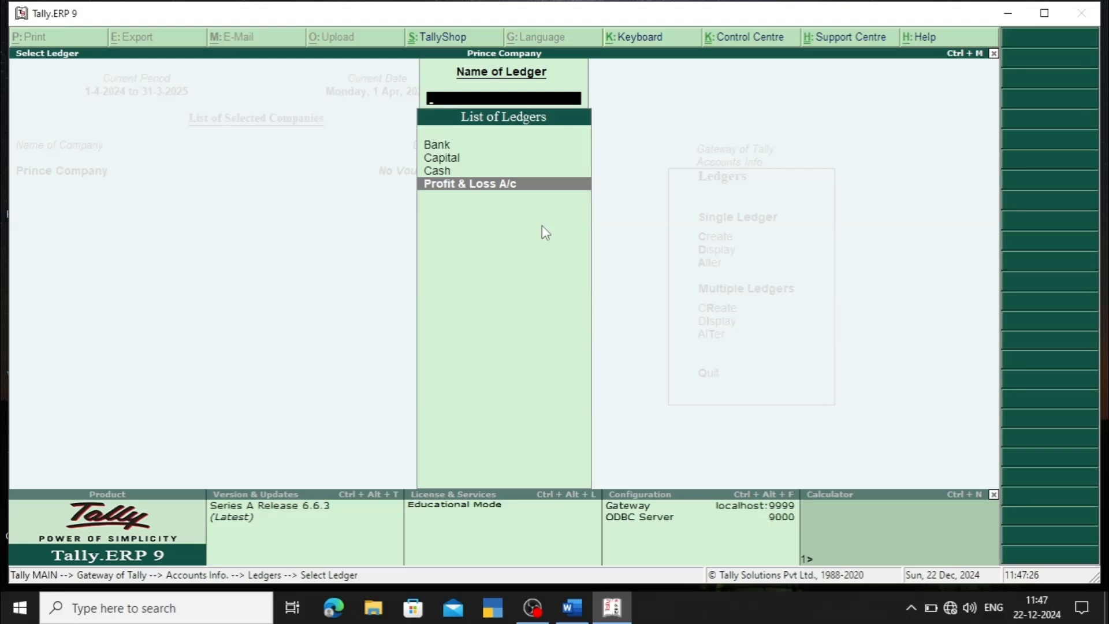
{"action": "key", "text": "Up"}
{"action": "key", "text": "Down"}
{"action": "key", "text": "Up"}
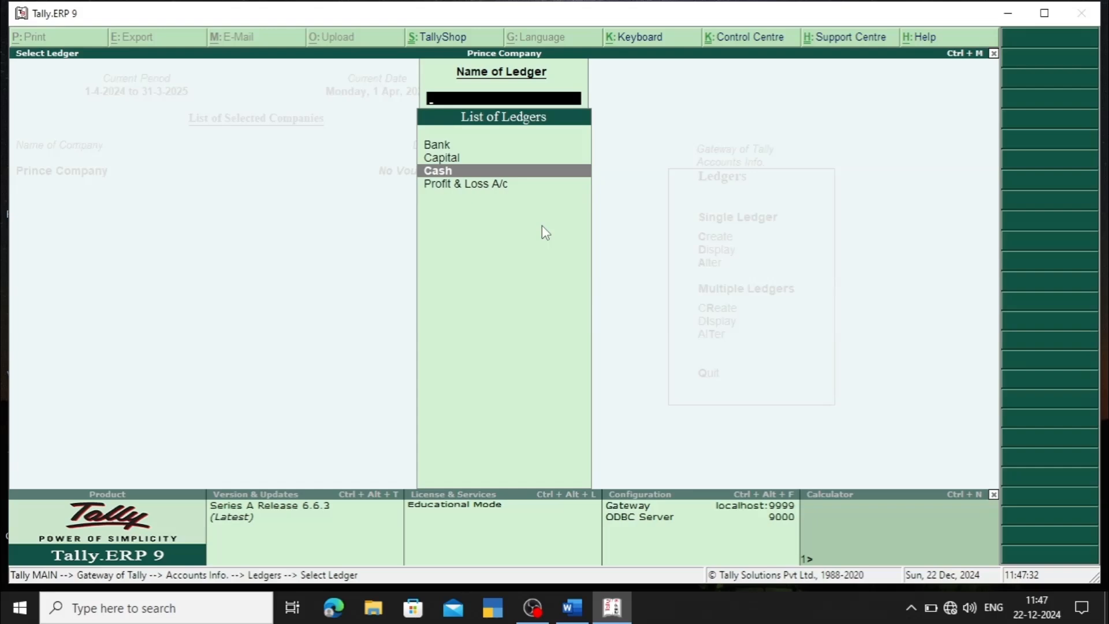
{"action": "key", "text": "Return"}
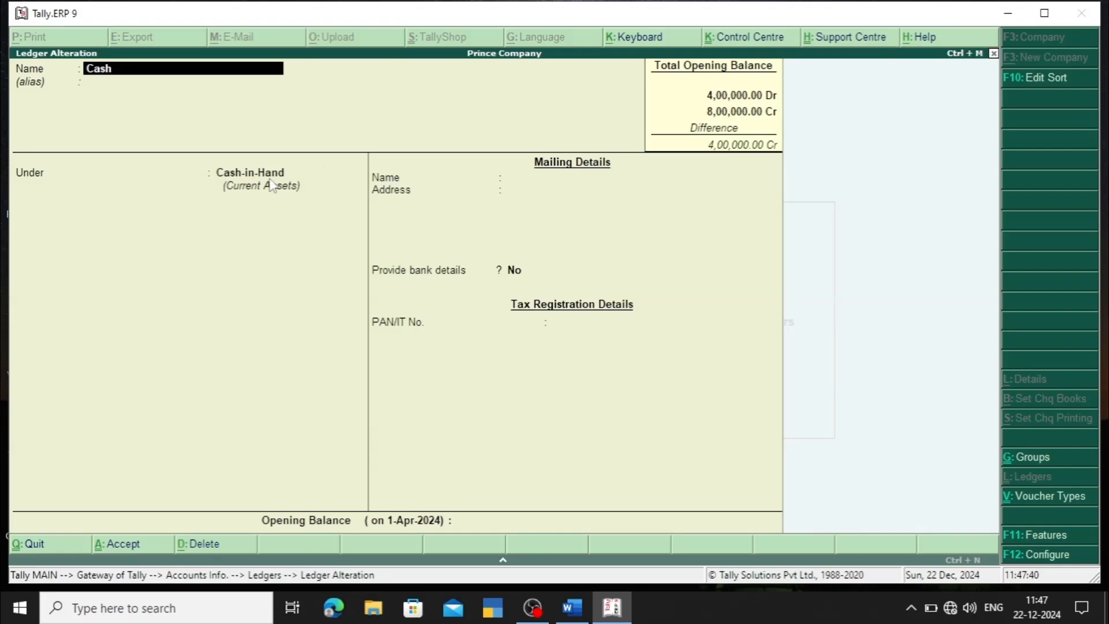
Keep the Cash ledger's name, Cash-in-Hand group and bank details setting as they are, up to its opening balance
{"action": "key", "text": "Return"}
{"action": "key", "text": "Return"}
{"action": "key", "text": "Return"}
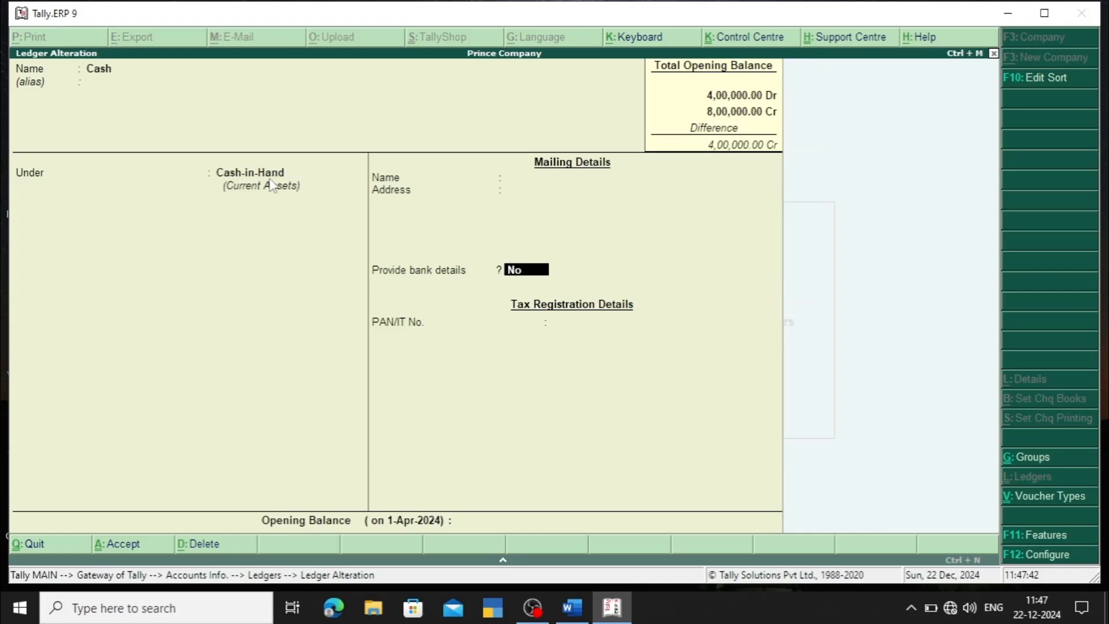
{"action": "key", "text": "Return"}
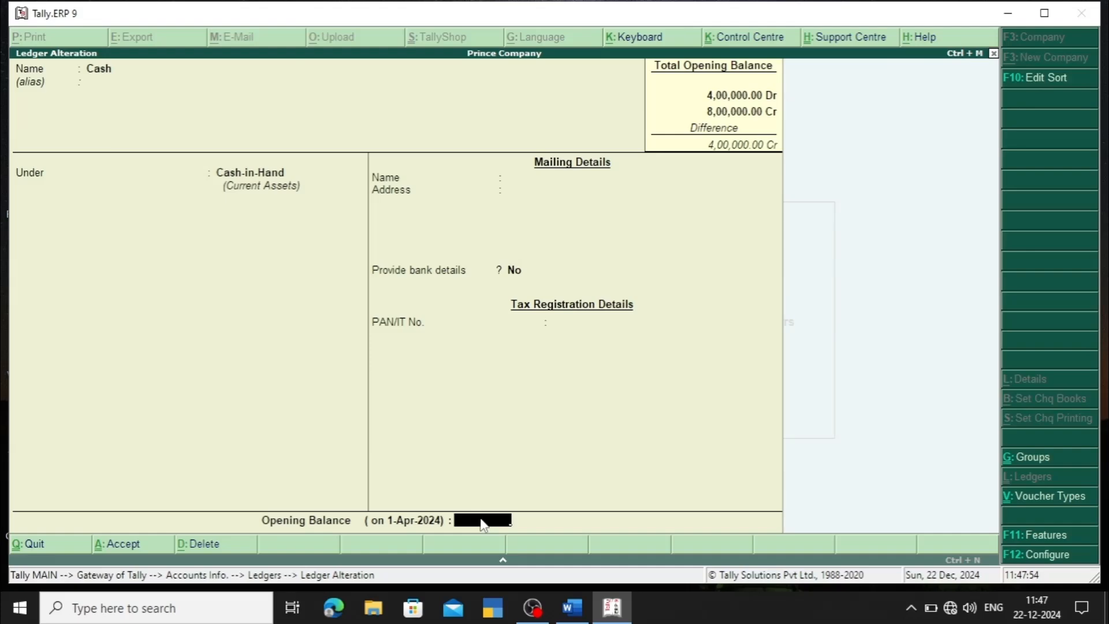
Set the Cash ledger's opening balance to 4,00,000 Dr, save it and return to the Gateway of Tally
{"action": "type", "text": "4,"}
{"action": "type", "text": "00,"}
{"action": "type", "text": "00000"}
{"action": "key", "text": "Return"}
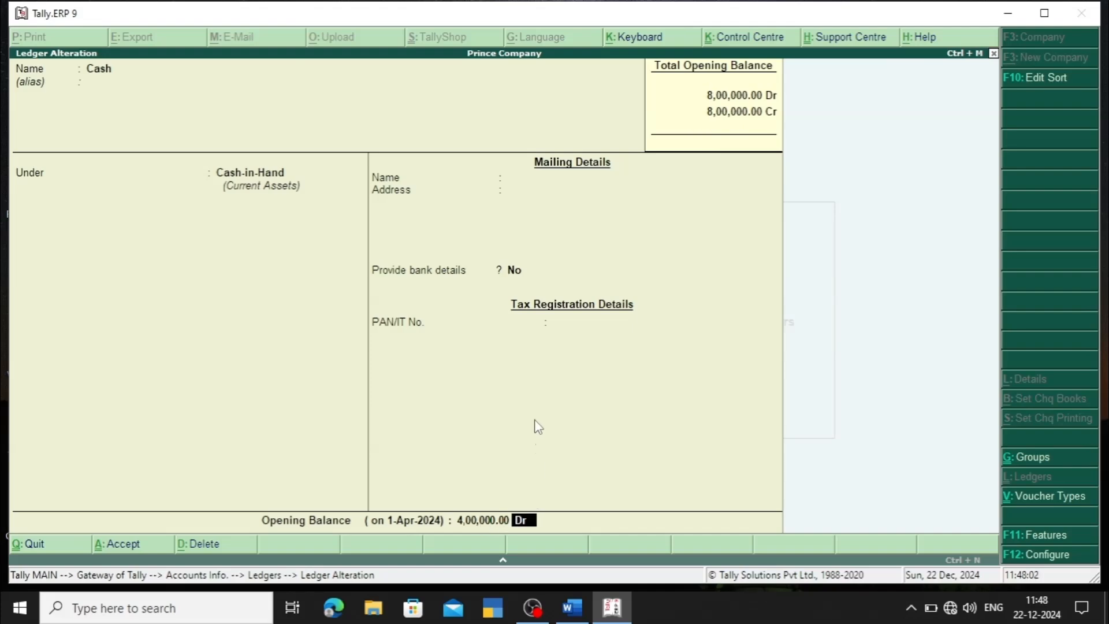
{"action": "key", "text": "Return"}
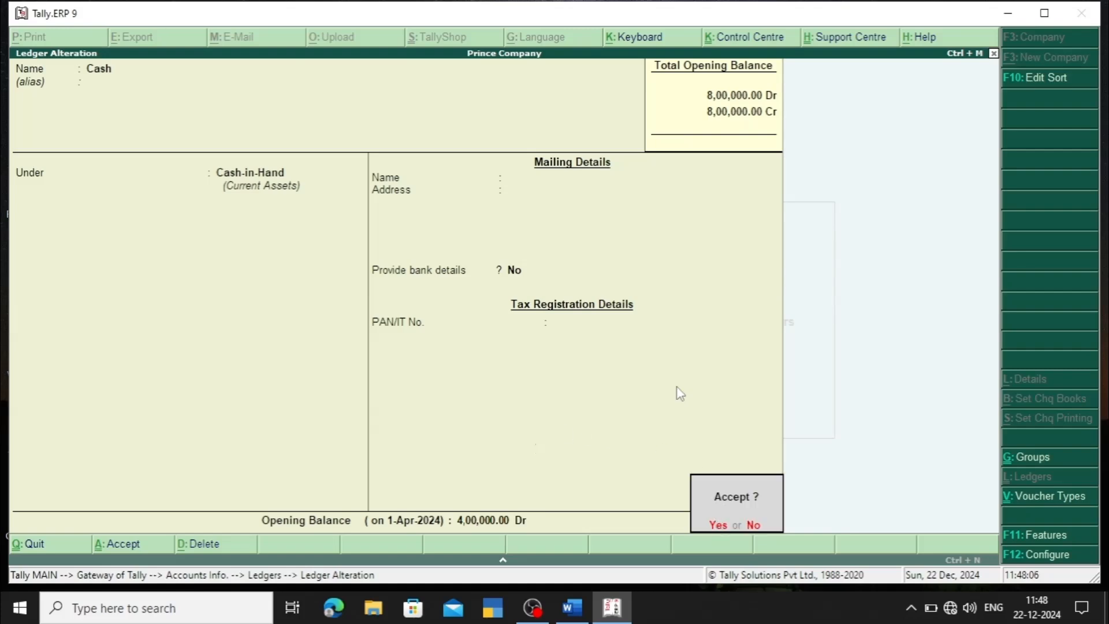
{"action": "key", "text": "Return"}
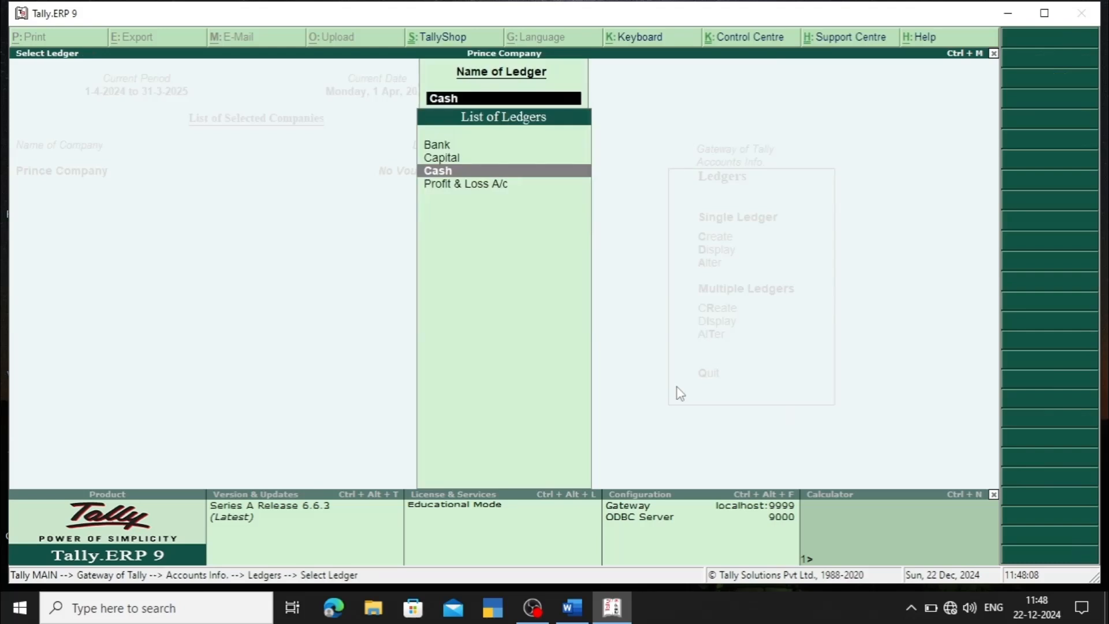
{"action": "key", "text": "Escape"}
{"action": "key", "text": "Escape"}
{"action": "key", "text": "Escape"}
{"action": "key", "text": "Escape"}
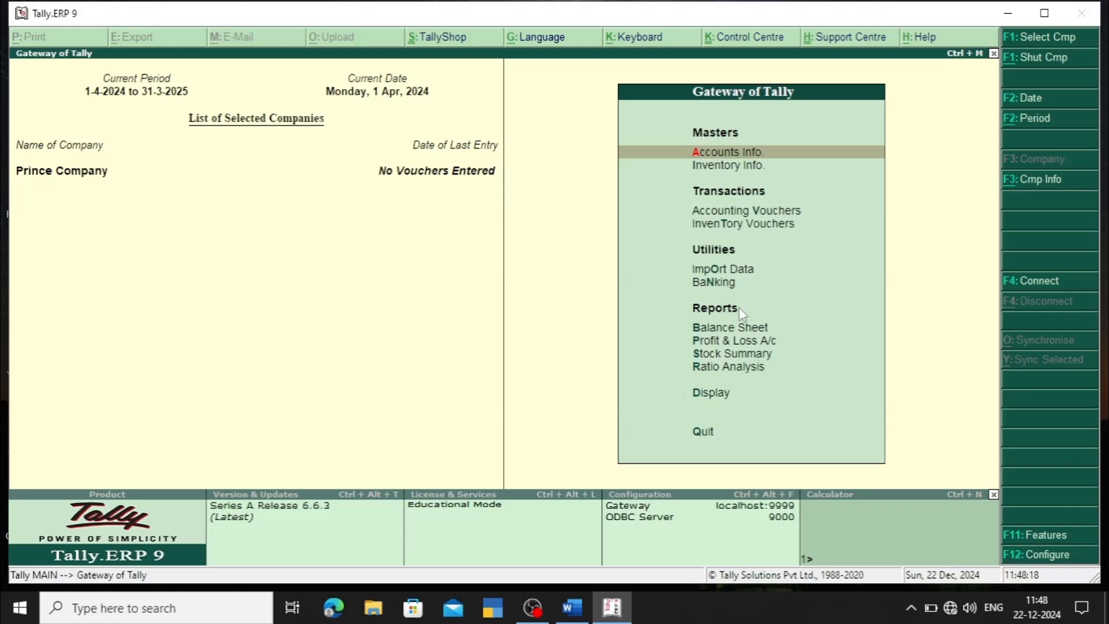
Open the list of single ledgers available for alteration
{"action": "key", "text": "Return"}
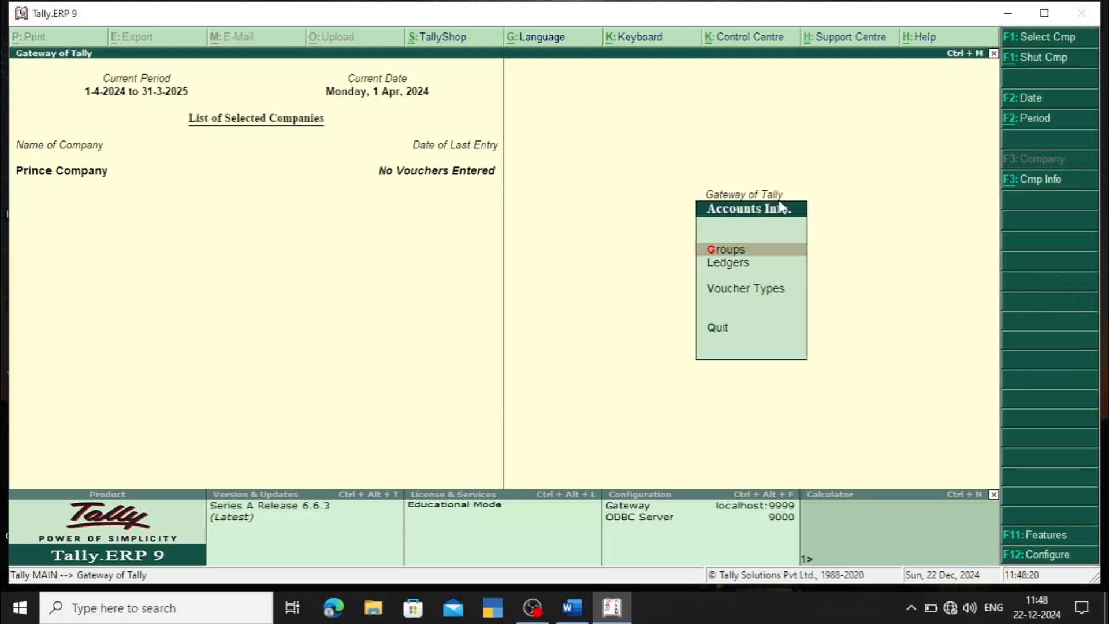
{"action": "key", "text": "Down"}
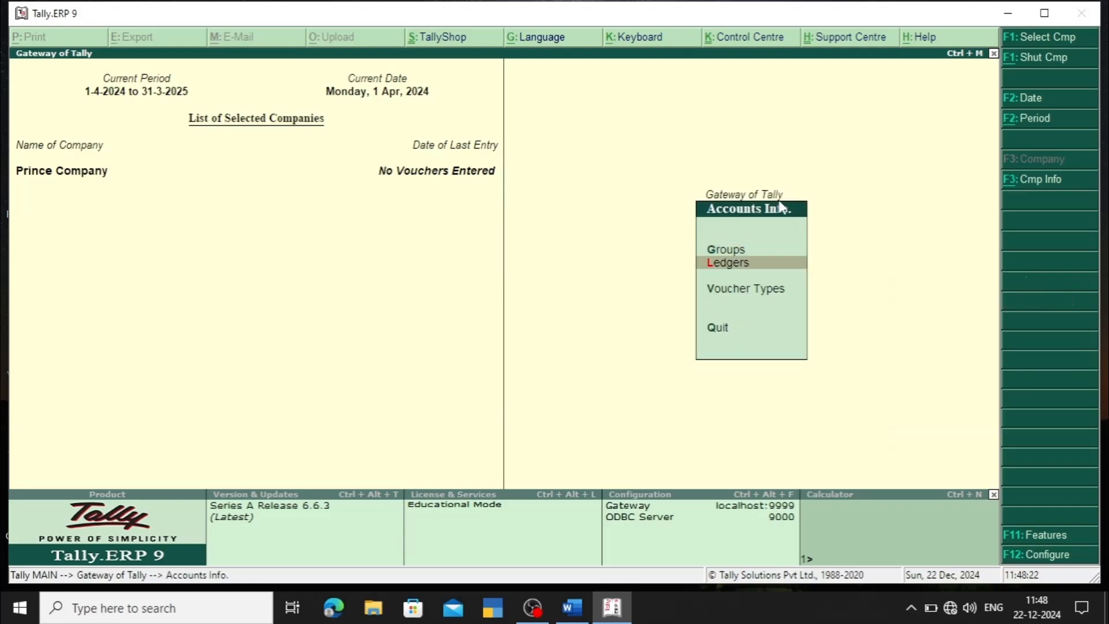
{"action": "key", "text": "Return"}
{"action": "key", "text": "Down"}
{"action": "key", "text": "Down"}
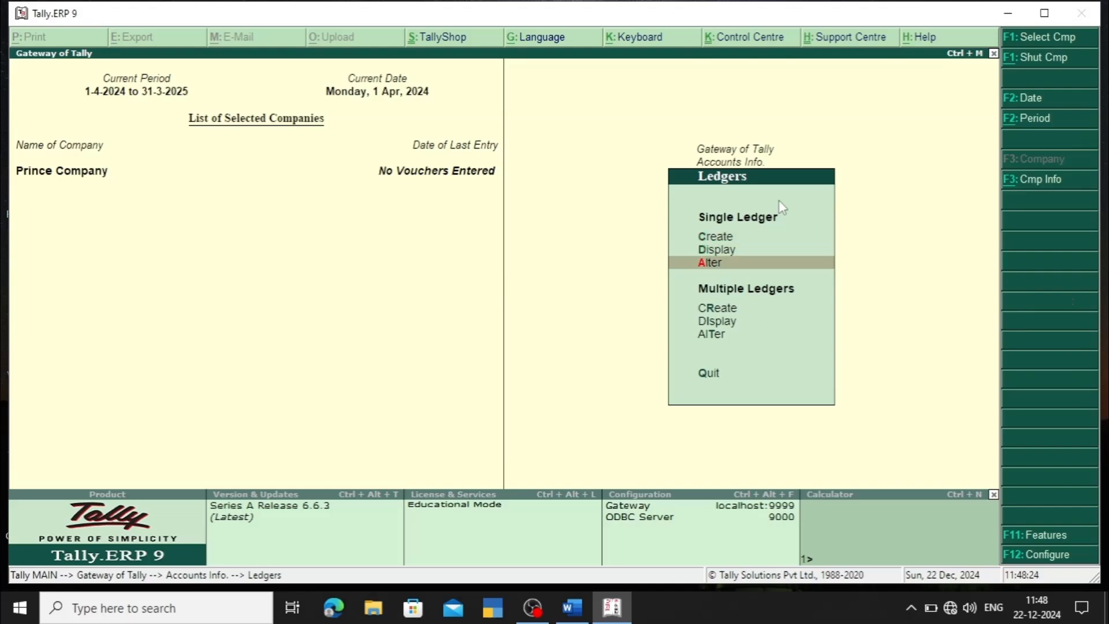
{"action": "key", "text": "Return"}
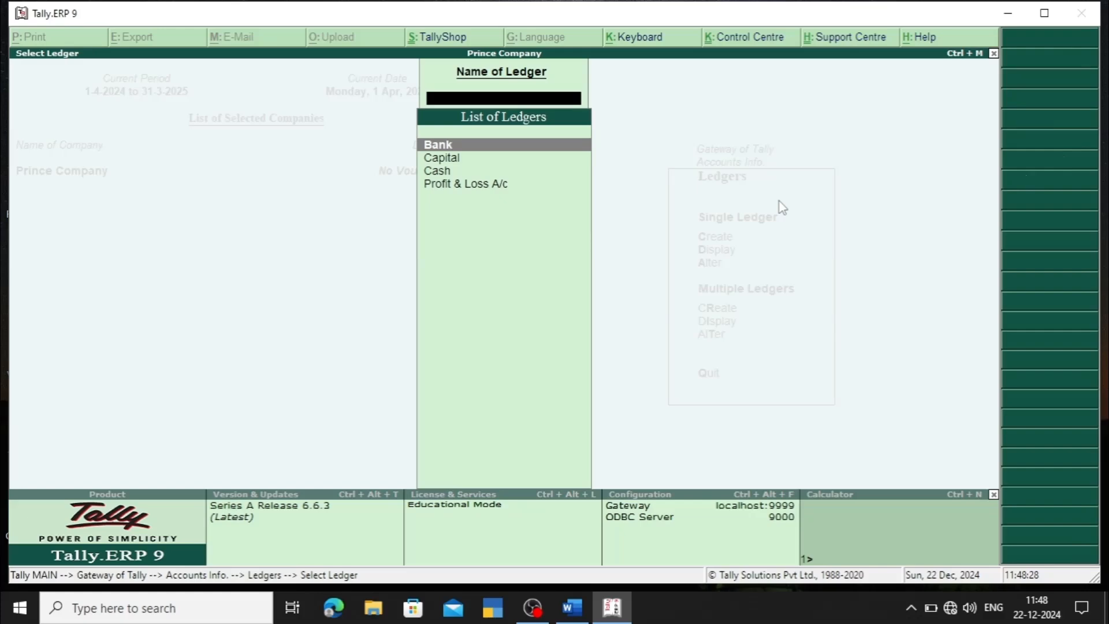
Look through the ledgers available for alteration and return to the Gateway of Tally
{"action": "key", "text": "Down"}
{"action": "key", "text": "Down"}
{"action": "key", "text": "Down"}
{"action": "key", "text": "Up"}
{"action": "key", "text": "Up"}
{"action": "key", "text": "Up"}
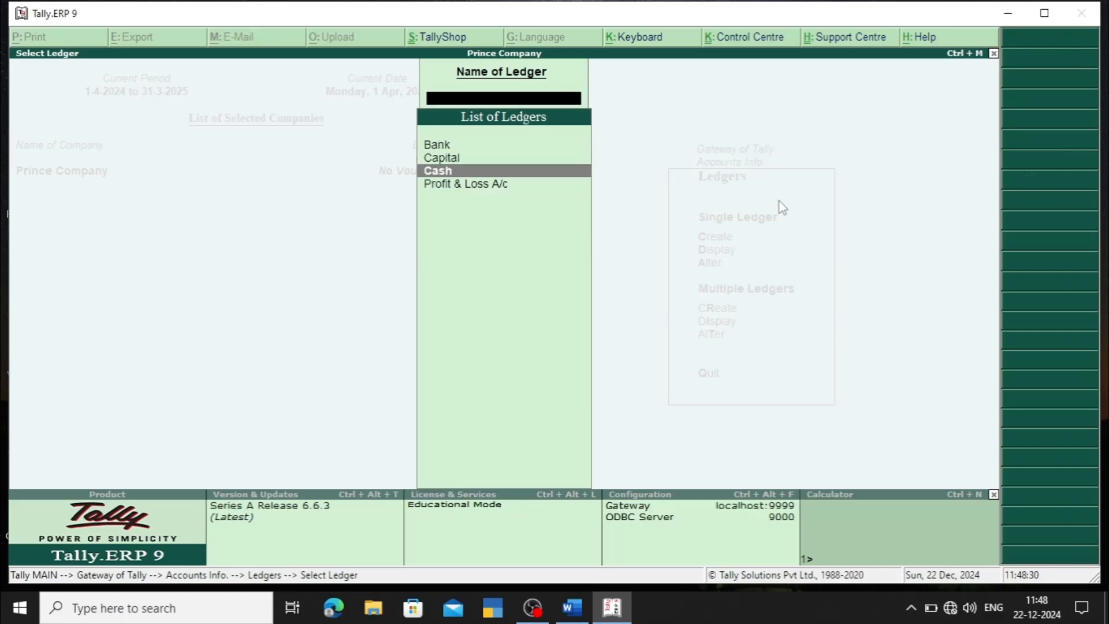
{"action": "key", "text": "Down"}
{"action": "key", "text": "Up"}
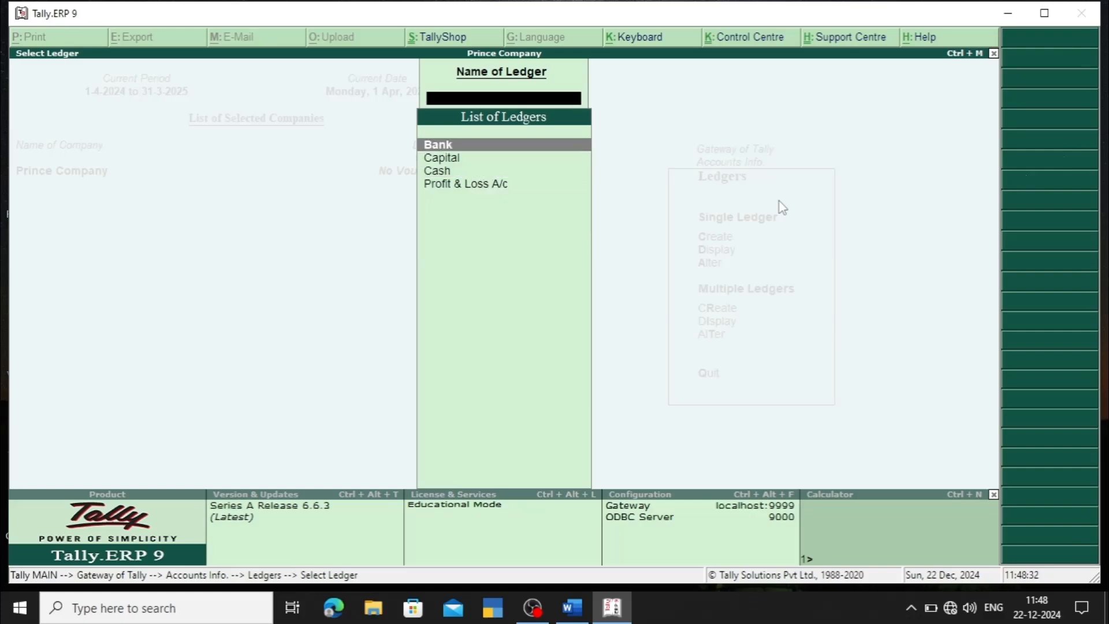
{"action": "key", "text": "Down"}
{"action": "key", "text": "Down"}
{"action": "key", "text": "Up"}
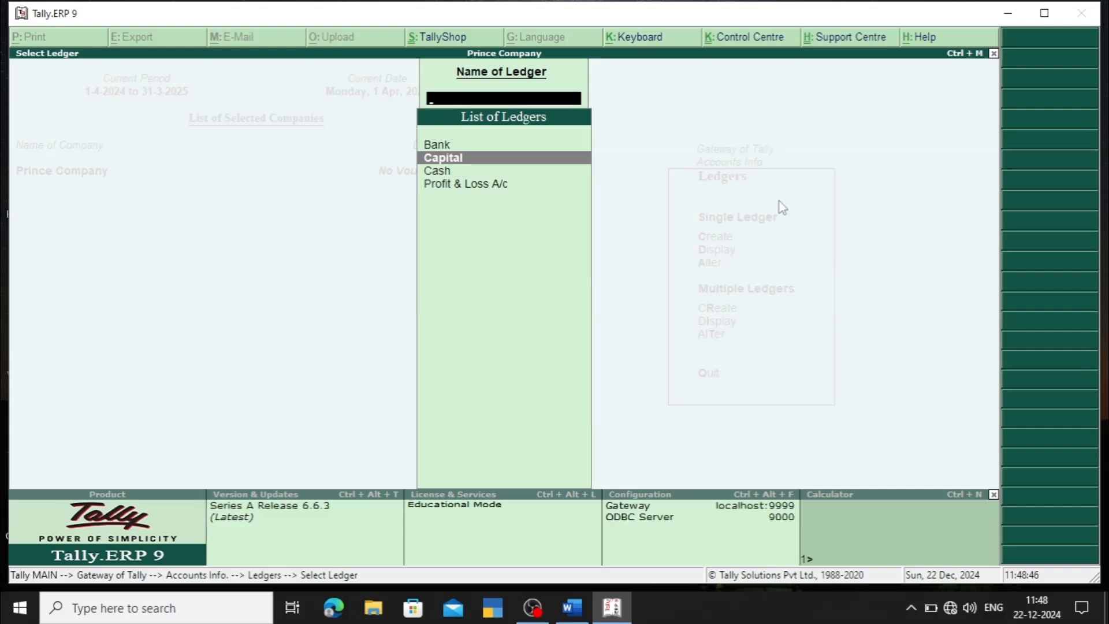
{"action": "key", "text": "Escape"}
{"action": "key", "text": "Escape"}
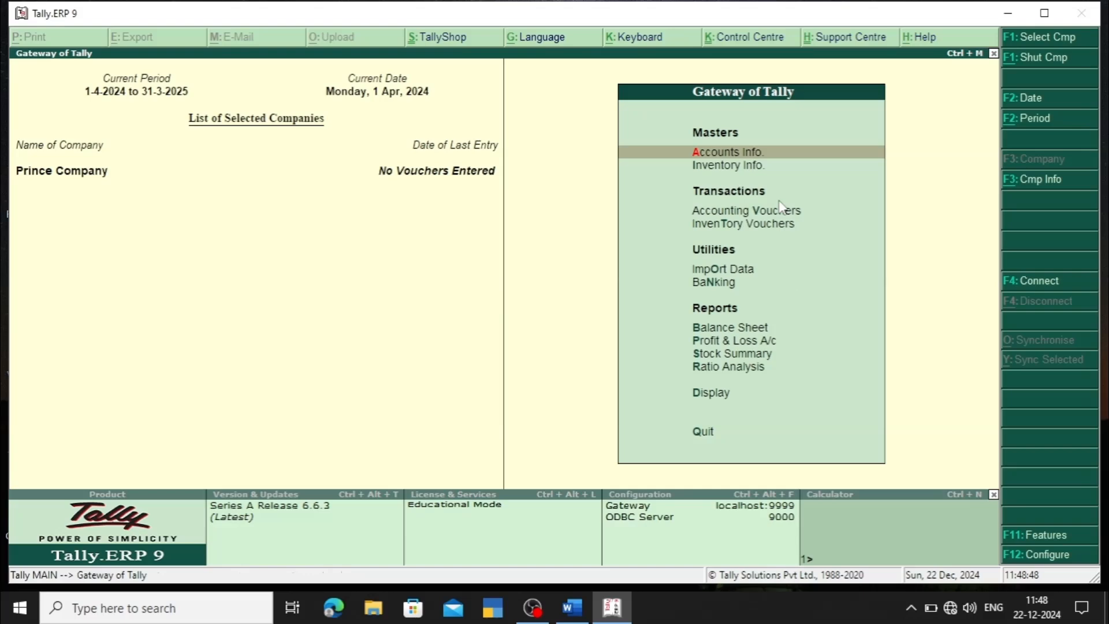
Open the Capital ledger for alteration
{"action": "key", "text": "Return"}
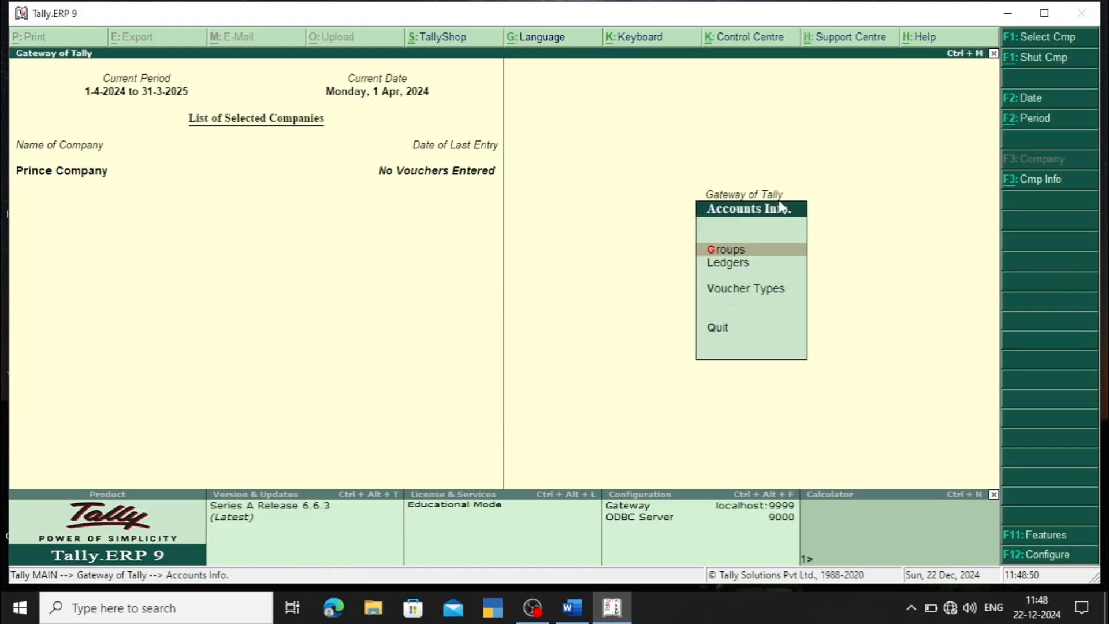
{"action": "key", "text": "Down"}
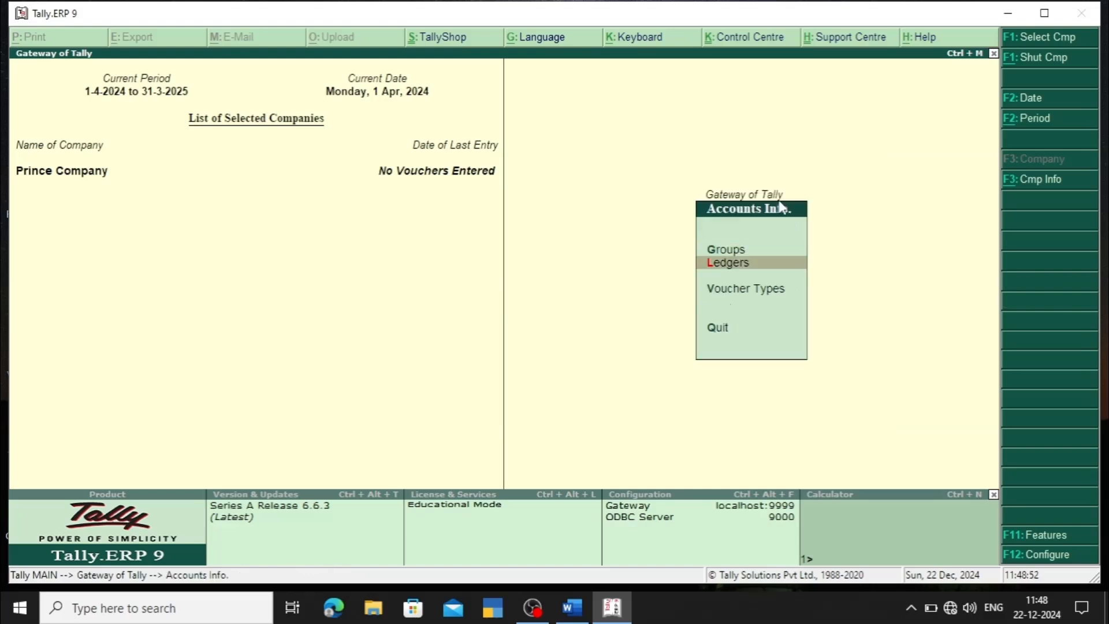
{"action": "key", "text": "Return"}
{"action": "key", "text": "Down"}
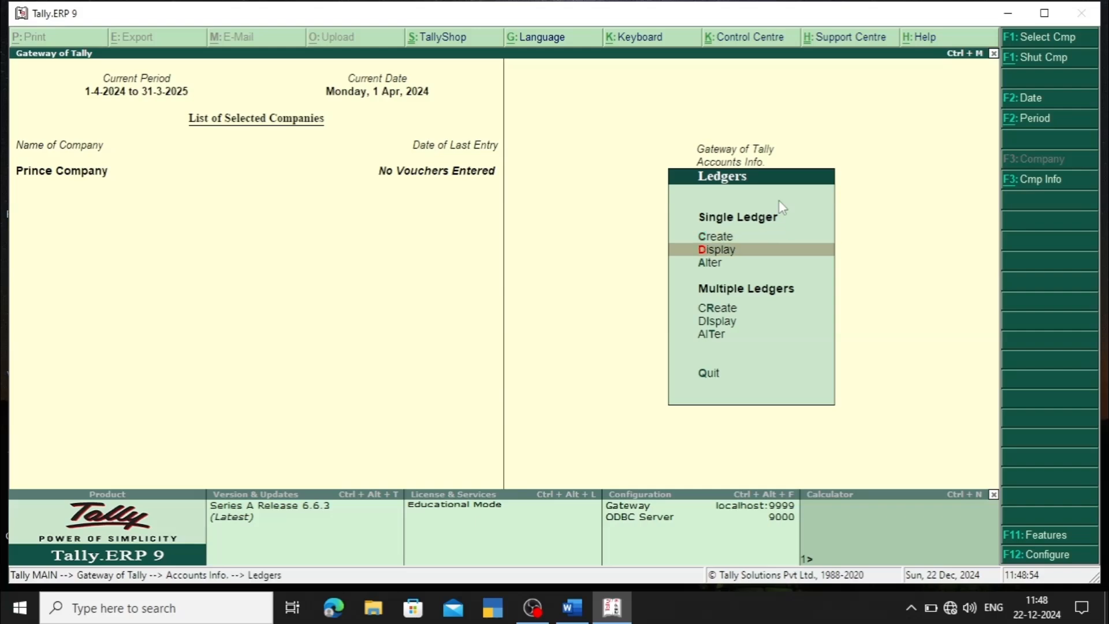
{"action": "key", "text": "Down"}
{"action": "key", "text": "Return"}
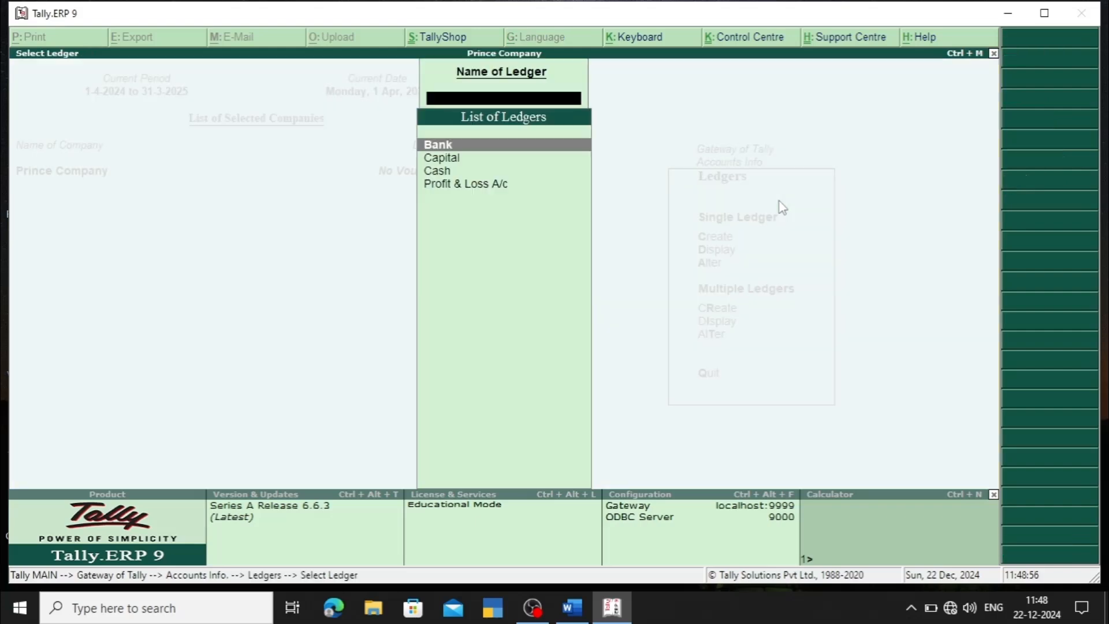
{"action": "key", "text": "Down"}
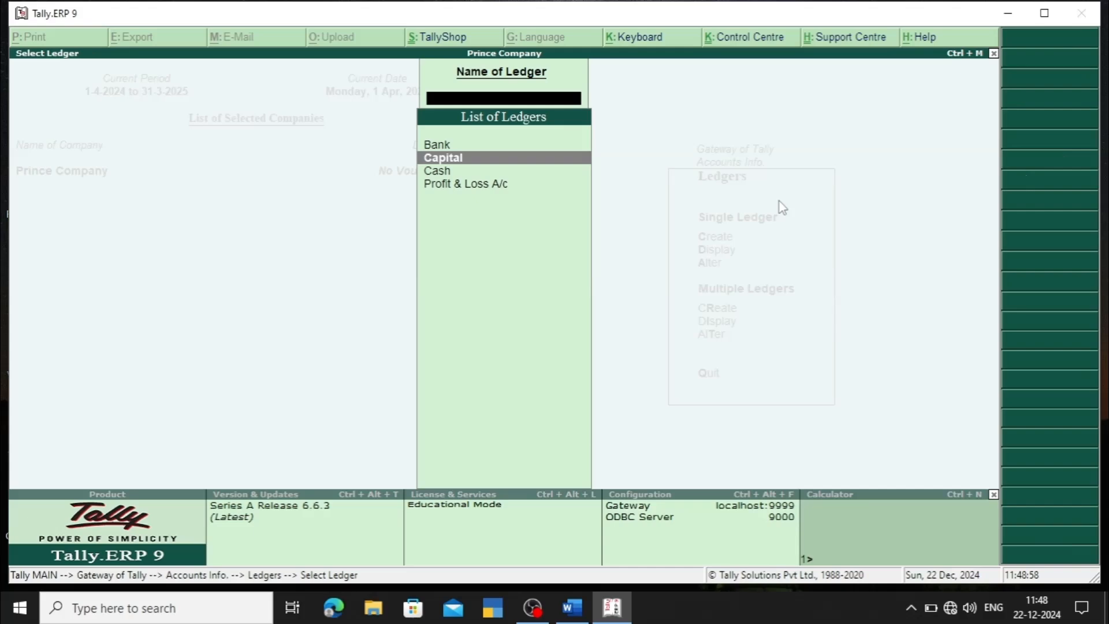
{"action": "key", "text": "Return"}
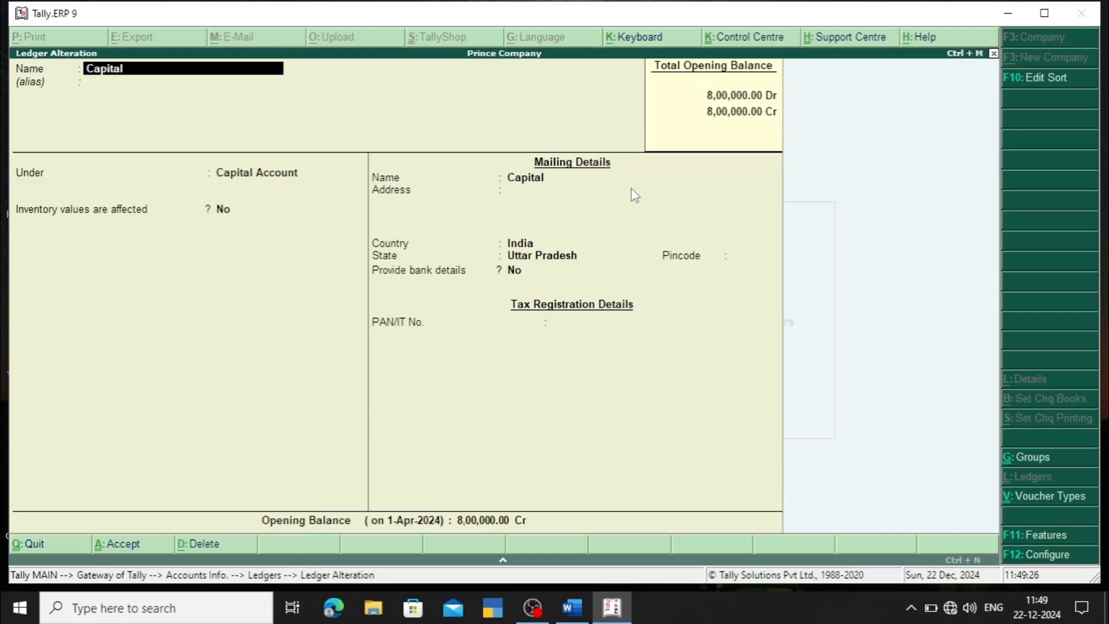
Leave the Capital ledger's name, group, mailing and tax details as they are, up to its opening balance
{"action": "key", "text": "Return"}
{"action": "key", "text": "Return"}
{"action": "key", "text": "Return"}
{"action": "key", "text": "Return"}
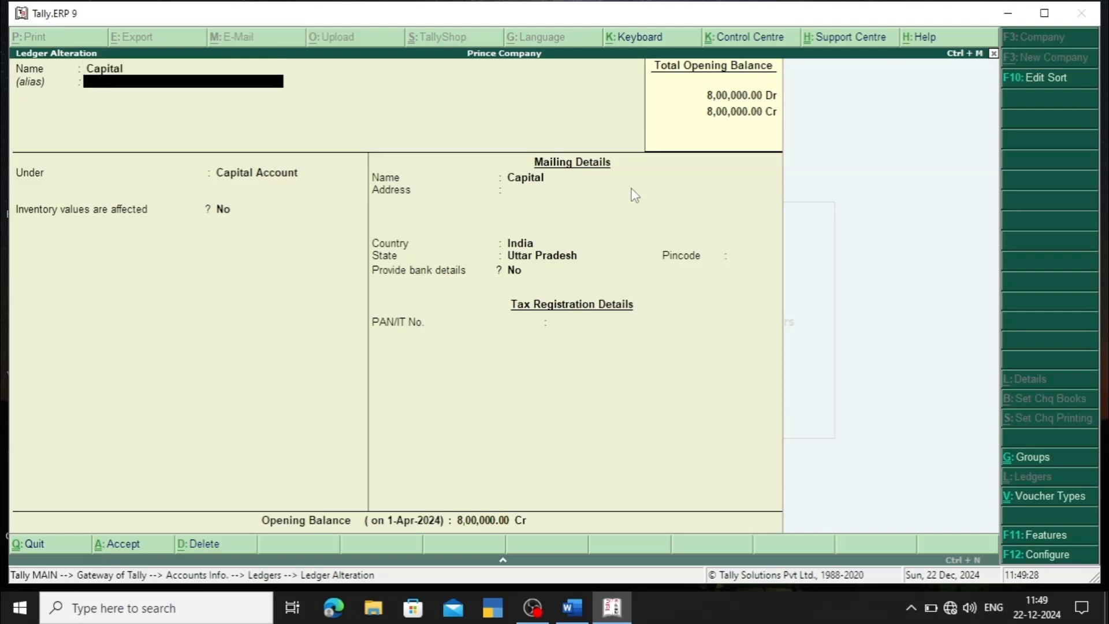
{"action": "key", "text": "Return"}
{"action": "key", "text": "Return"}
{"action": "key", "text": "Return"}
{"action": "key", "text": "Return"}
{"action": "key", "text": "Return"}
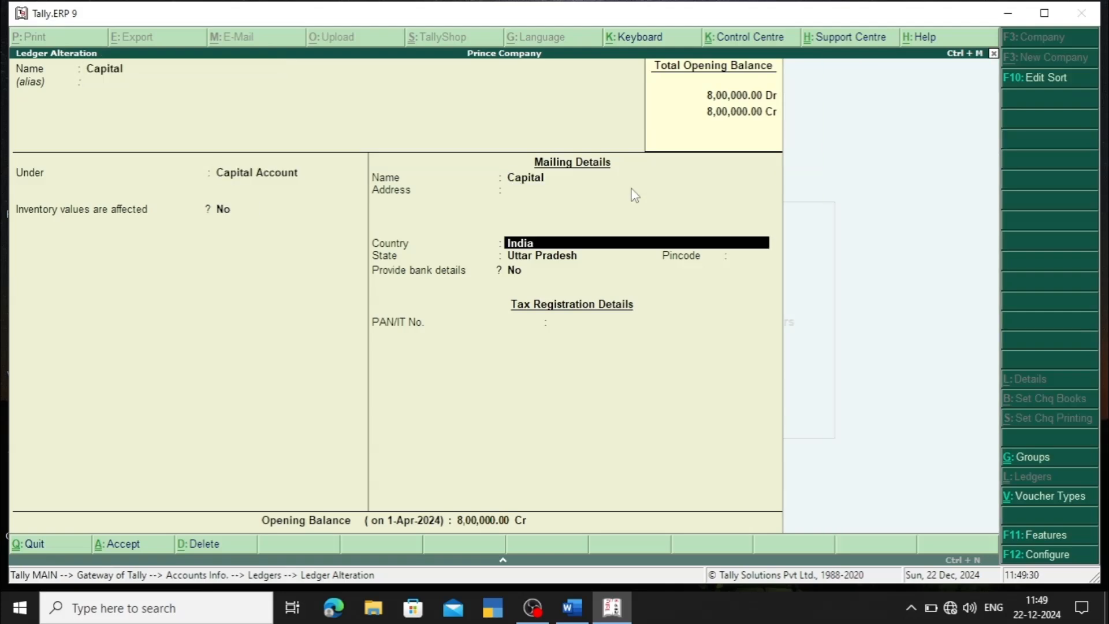
{"action": "key", "text": "Return"}
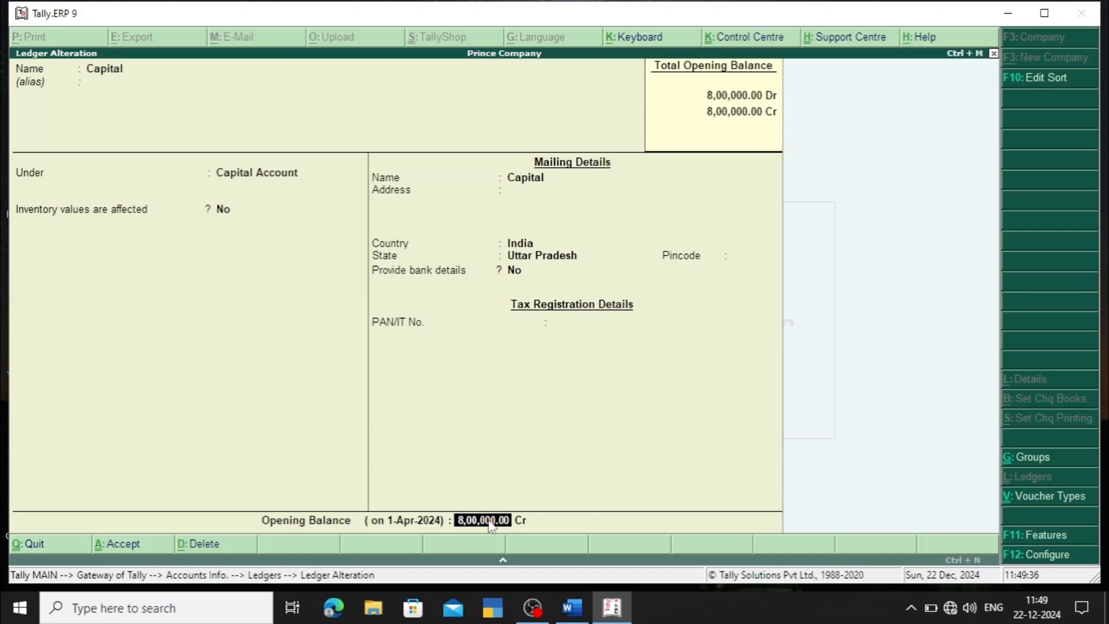
Try 400000 as the Capital ledger's opening balance, and clear the entry
{"action": "type", "text": "4000"}
{"action": "type", "text": "00"}
{"action": "key", "text": "BackSpace"}
{"action": "key", "text": "BackSpace"}
{"action": "key", "text": "BackSpace"}
{"action": "key", "text": "BackSpace"}
{"action": "key", "text": "BackSpace"}
{"action": "key", "text": "BackSpace"}
Set the Capital ledger's opening balance to 8,00,000 Cr, save it and return to the Gateway of Tally
{"action": "type", "text": "8,00,000"}
{"action": "key", "text": "Return"}
{"action": "key", "text": "Return"}
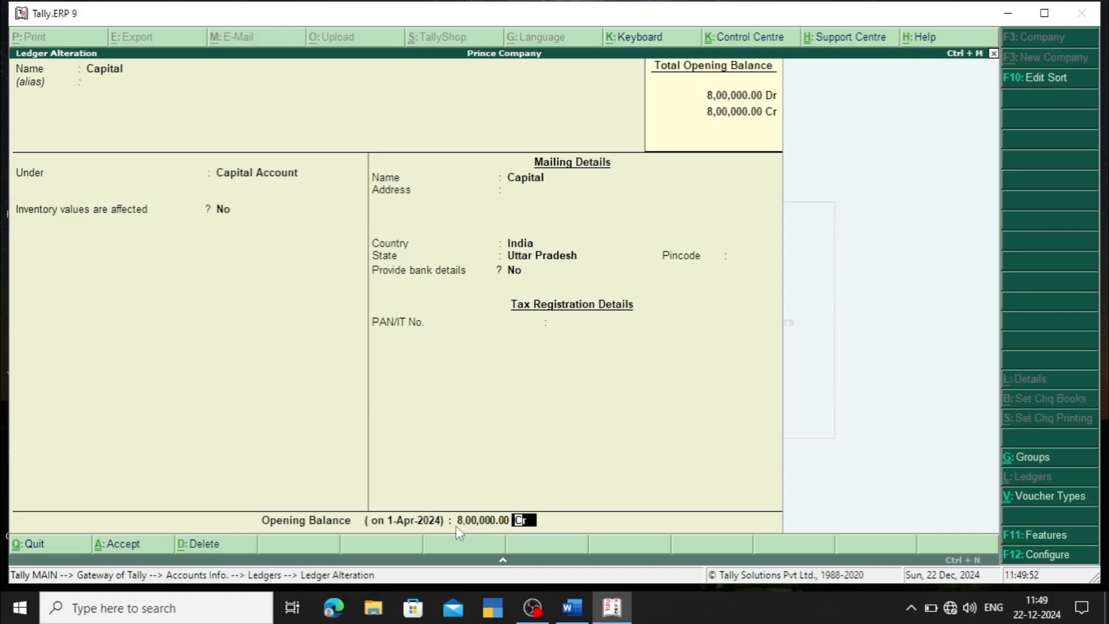
{"action": "key", "text": "Return"}
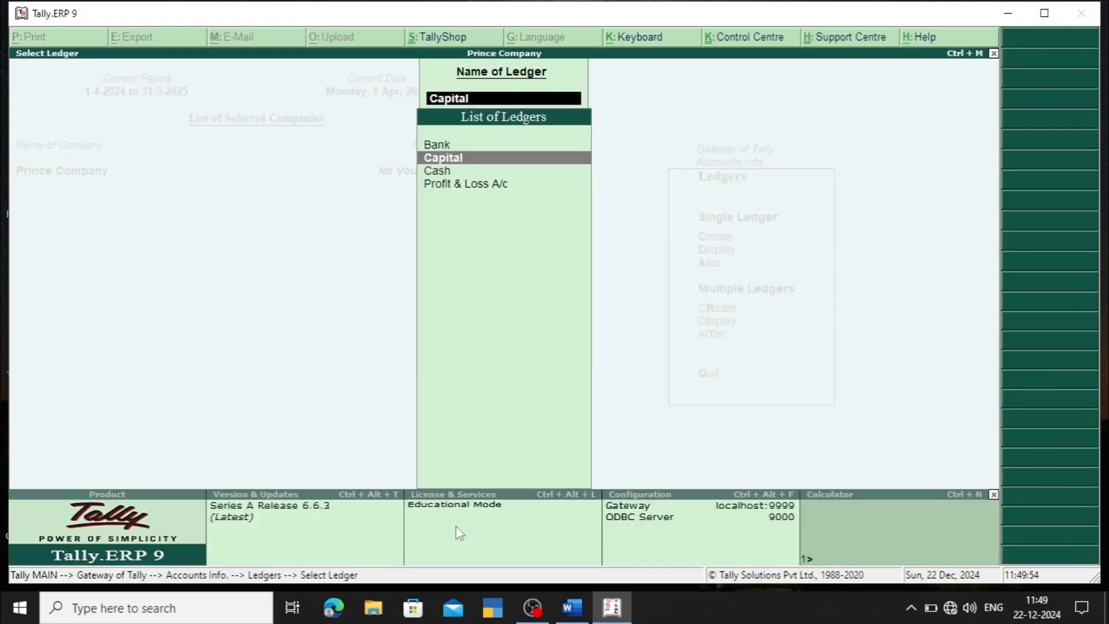
{"action": "key", "text": "Escape"}
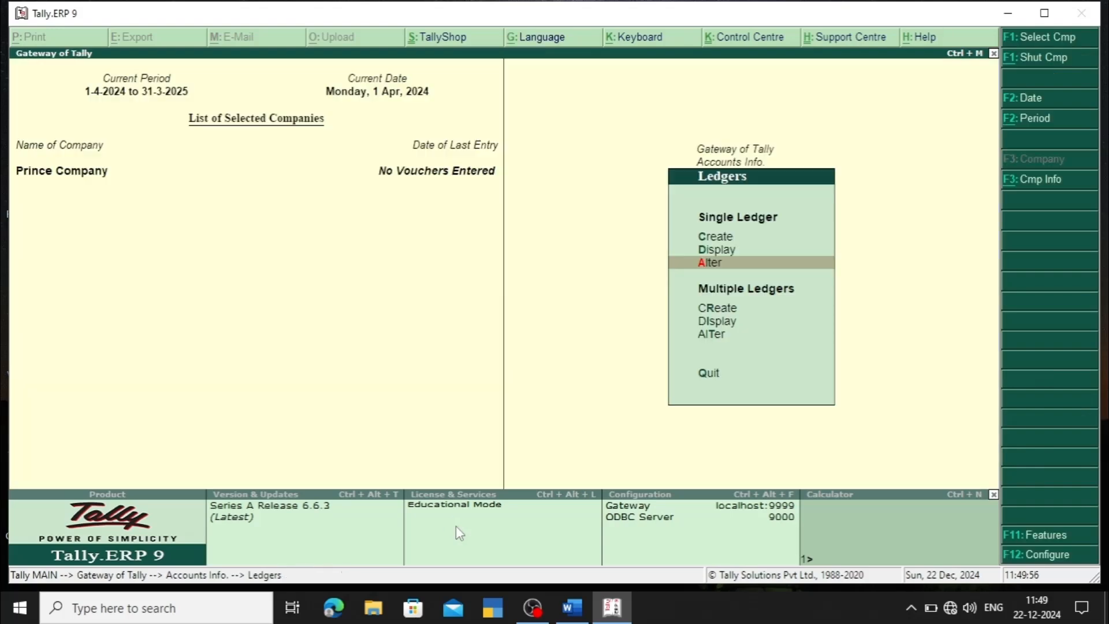
{"action": "key", "text": "Escape"}
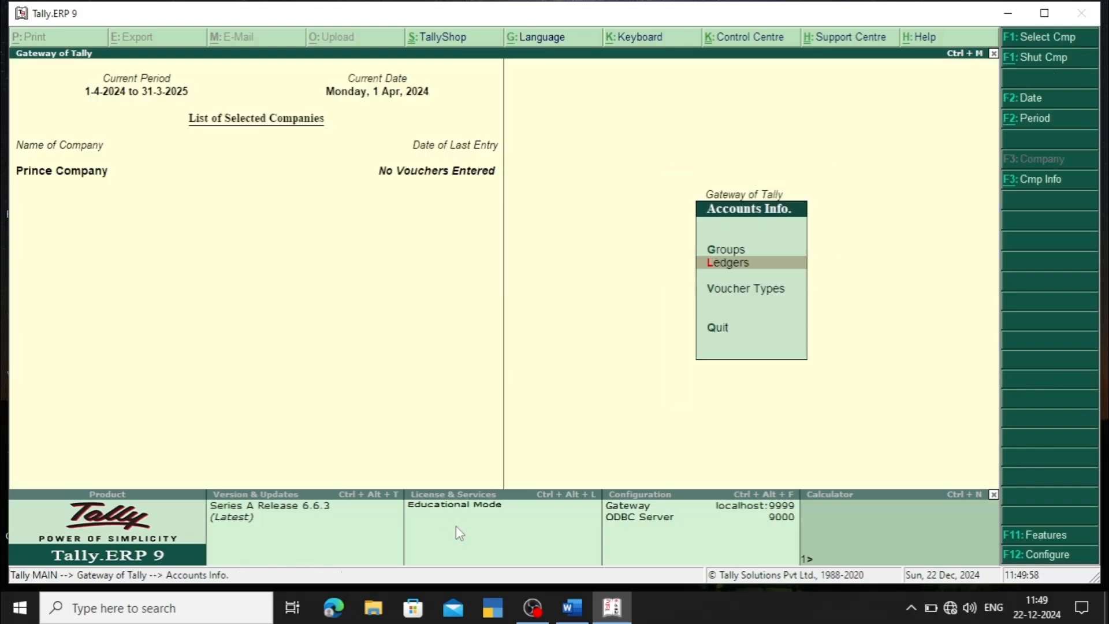
{"action": "key", "text": "Escape"}
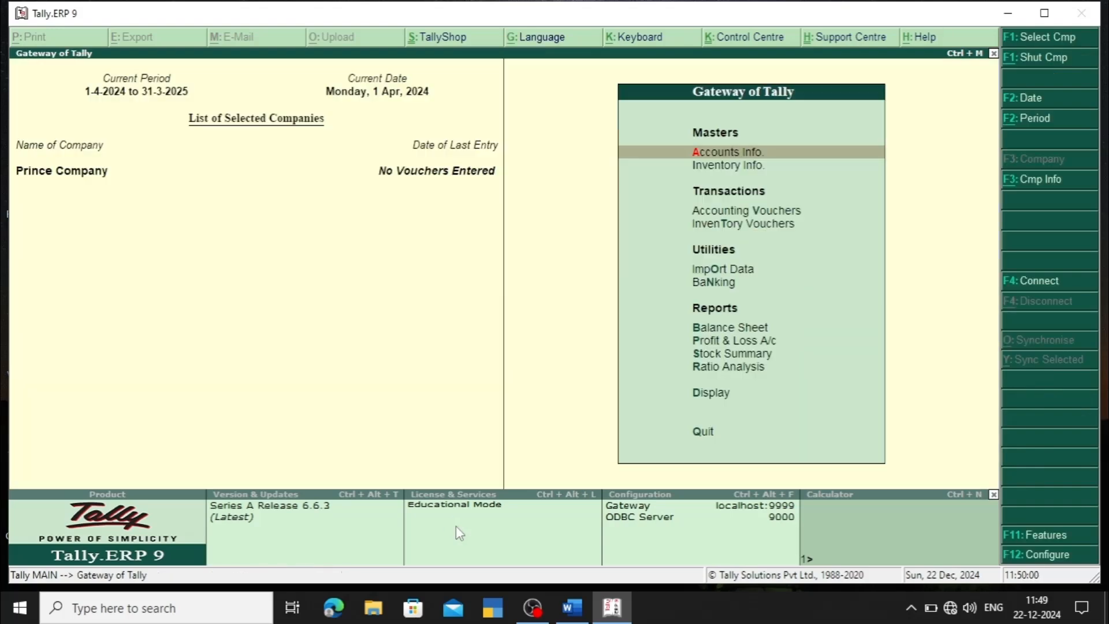